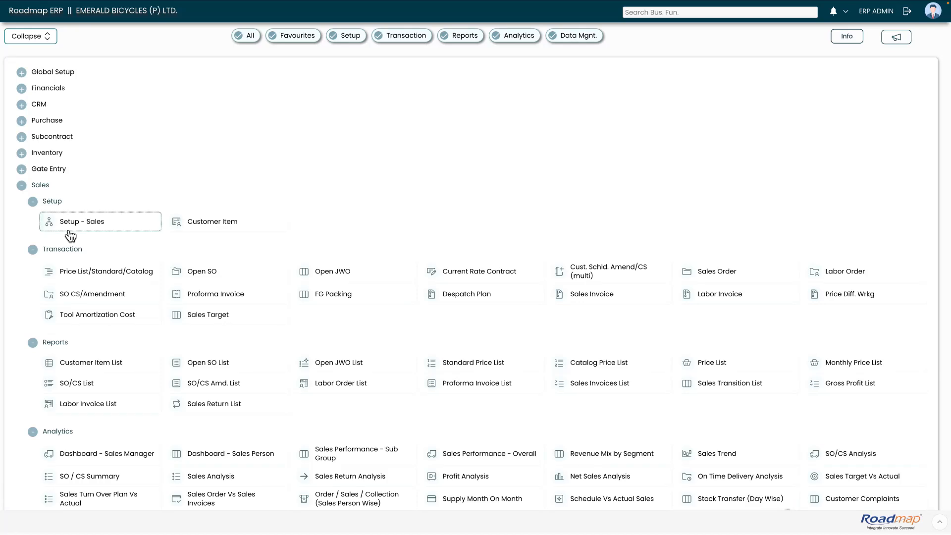
- Create a new Cust. Schld. Amend/CS (multi) document and set its type to Bulk Closeshort
left_click(601, 278)
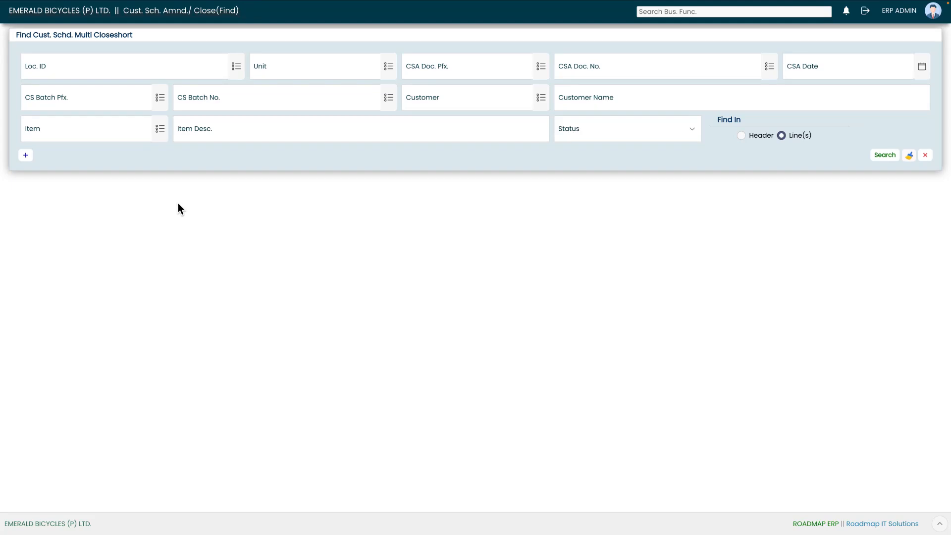
left_click(26, 157)
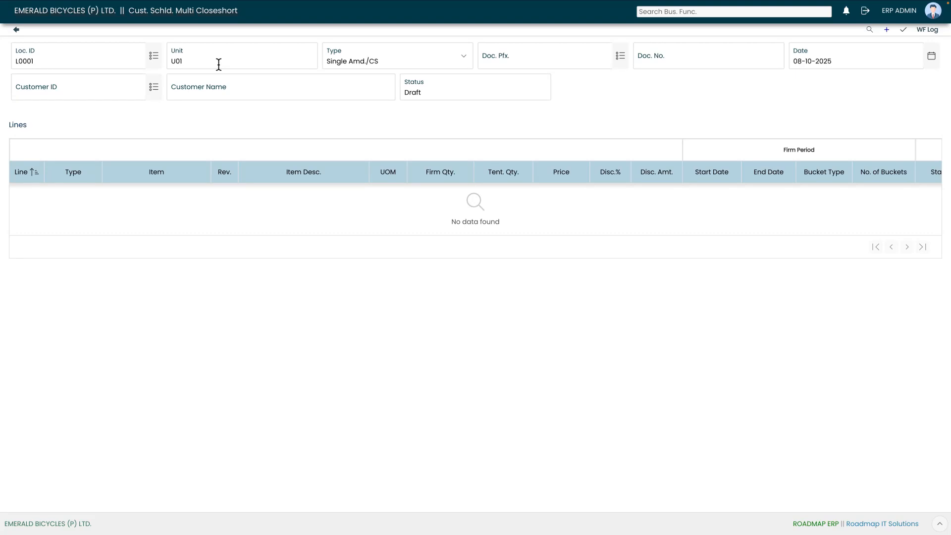
left_click(448, 55)
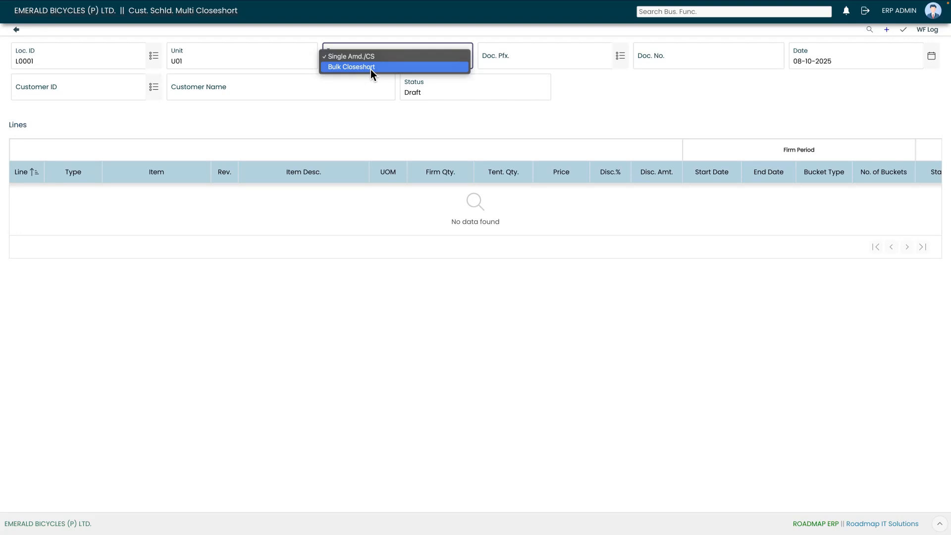
left_click(370, 68)
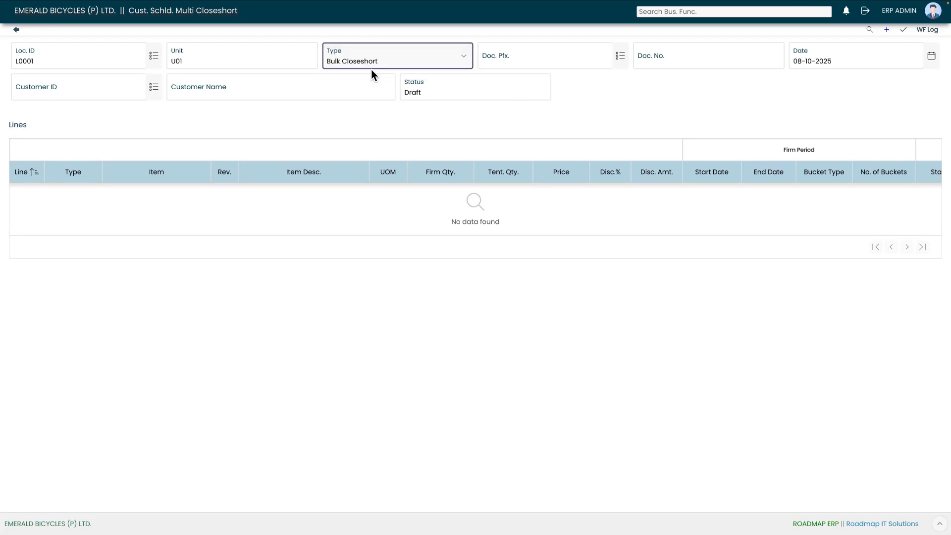
- Set the document prefix to CSA and keep 08-10-2025 as the document date
left_click(623, 61)
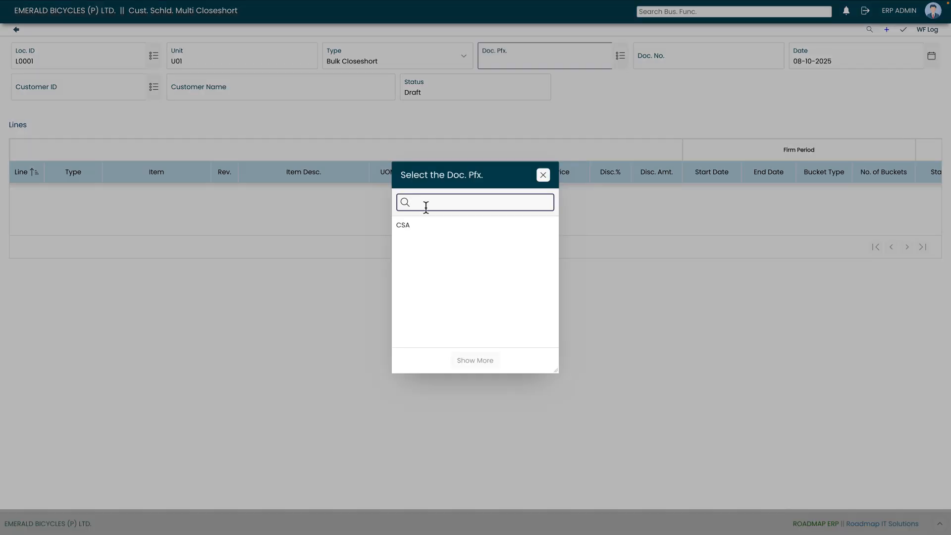
left_click(424, 229)
left_click(681, 78)
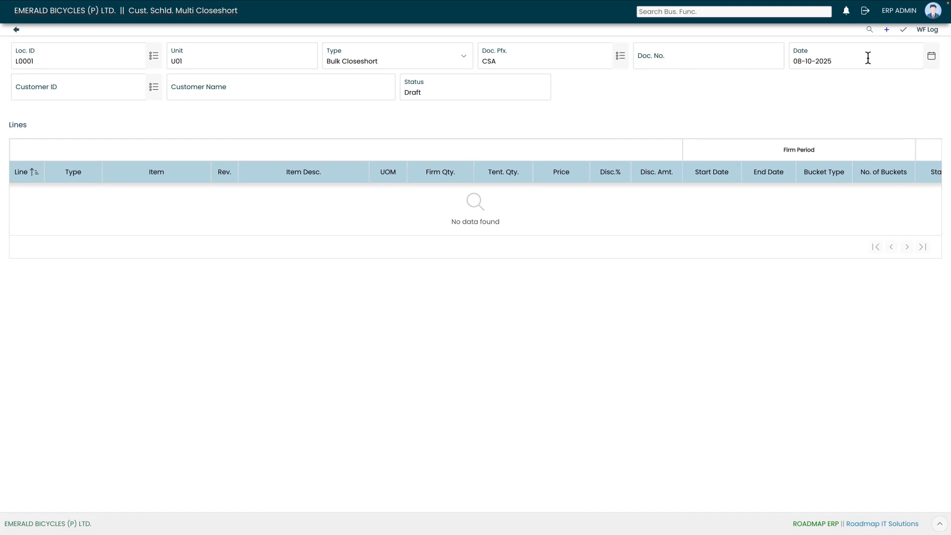
left_click(932, 59)
left_click(931, 58)
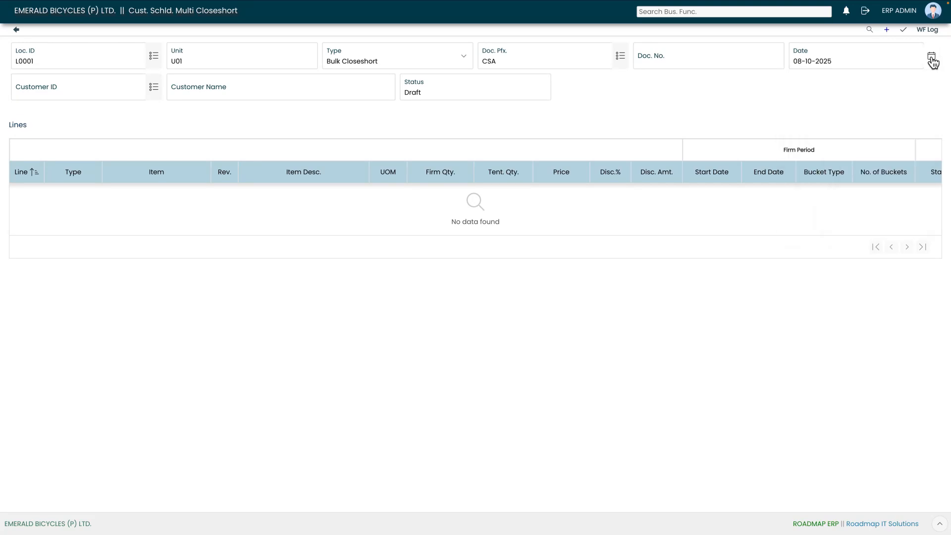
- Choose GREENRIDE CYCLES PVT. LTD as the customer and save the document header
left_click(155, 92)
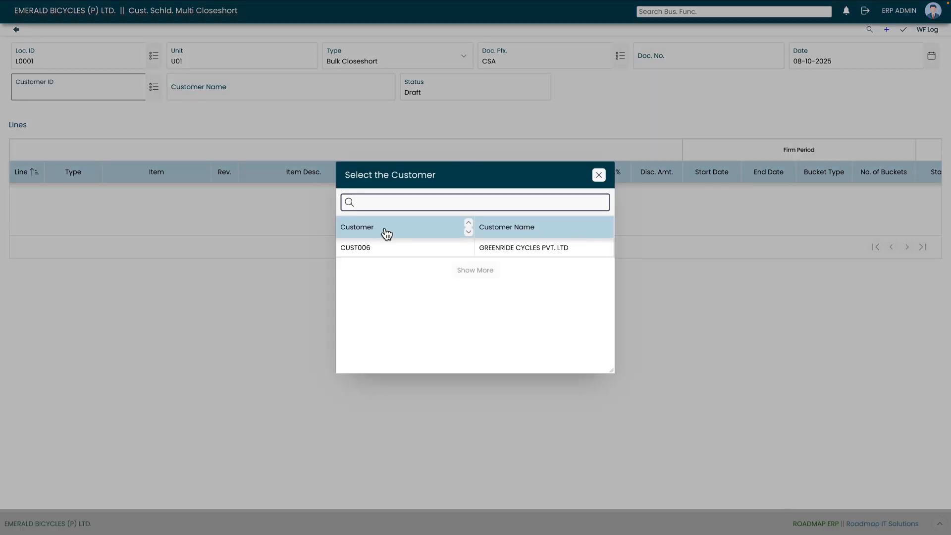
left_click(397, 251)
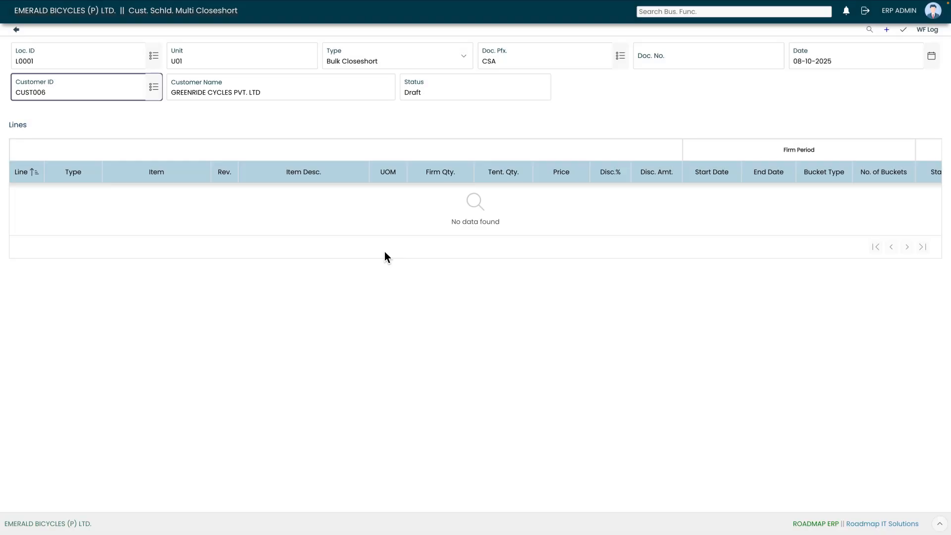
left_click(265, 97)
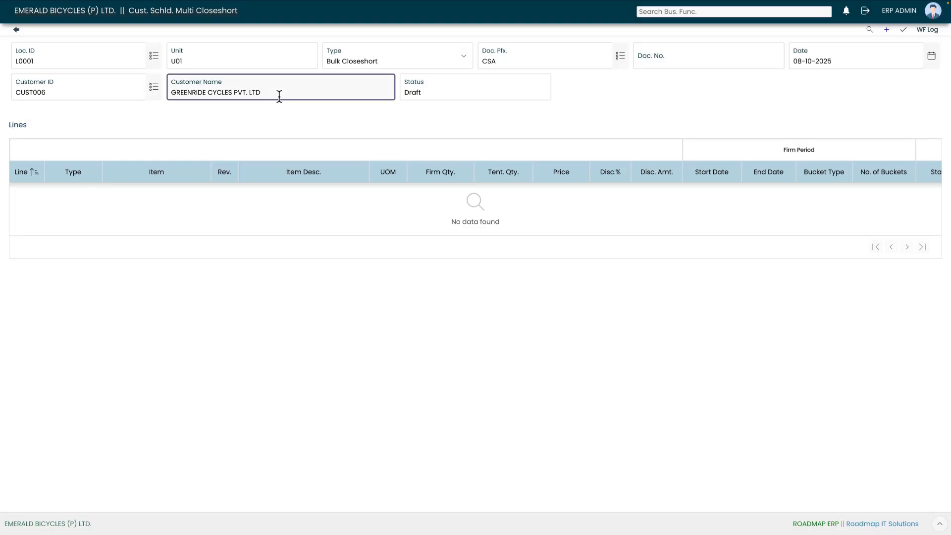
left_click(444, 94)
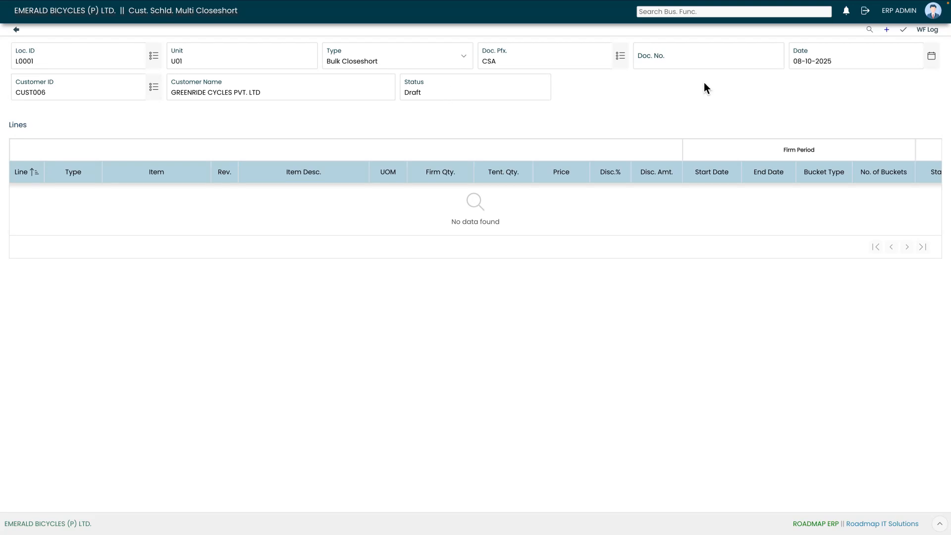
left_click(904, 31)
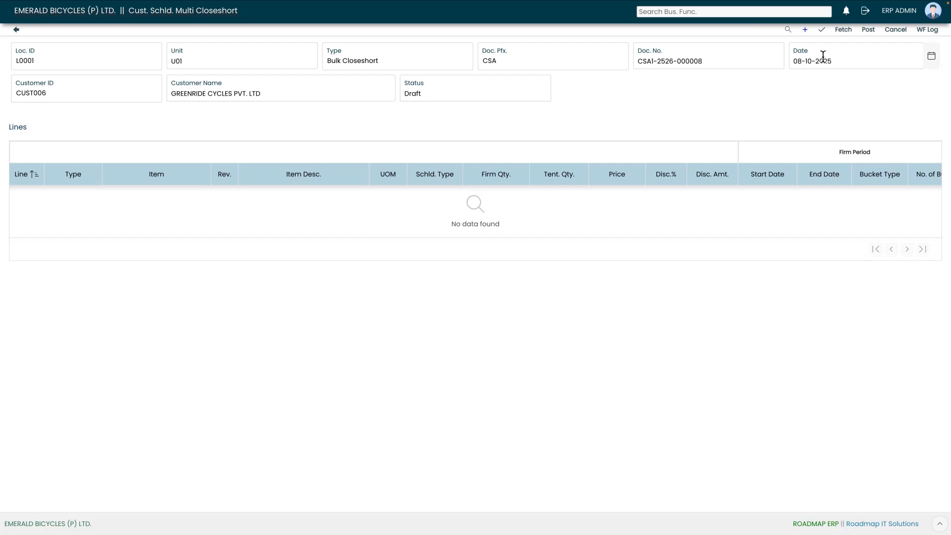
- Fetch the customer's pending schedule line for item BI-FG-1001 BICYCLE into the document
left_click(844, 31)
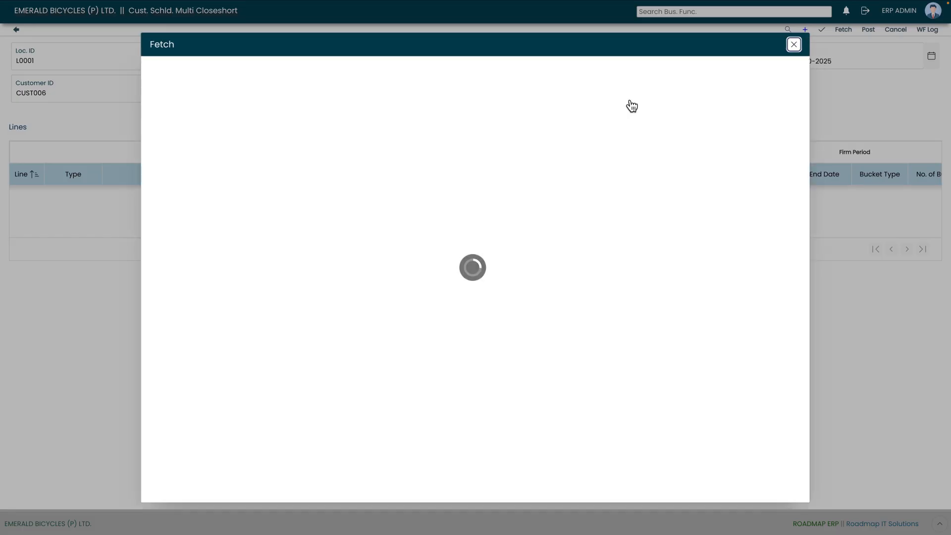
left_click_drag(481, 138, 664, 135)
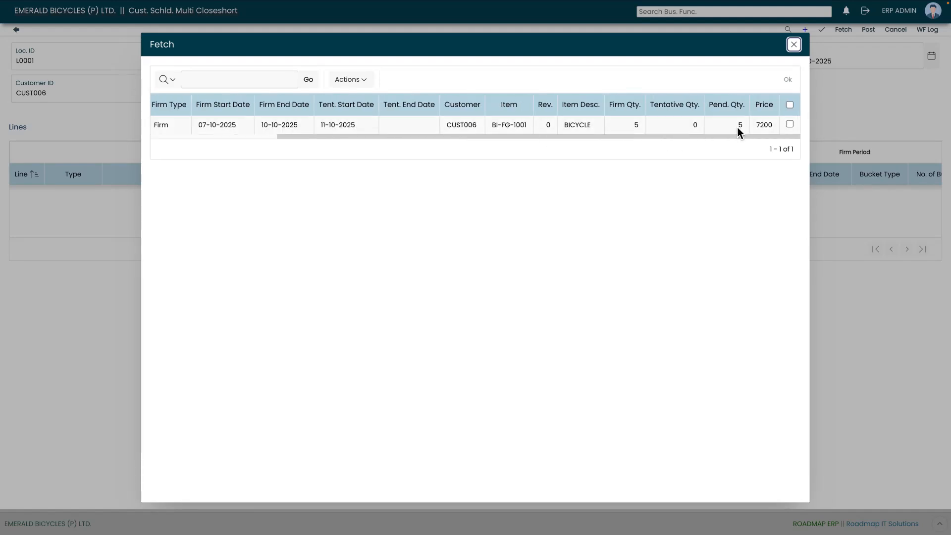
left_click(790, 125)
left_click(789, 84)
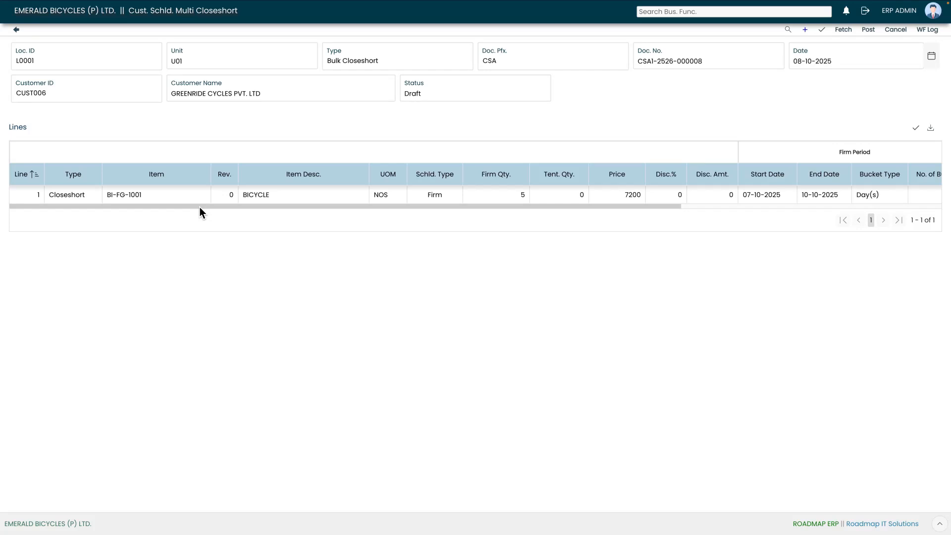
- Review the fetched line's amendment type options, schedule type options and firm quantity
left_click(95, 196)
left_click(95, 195)
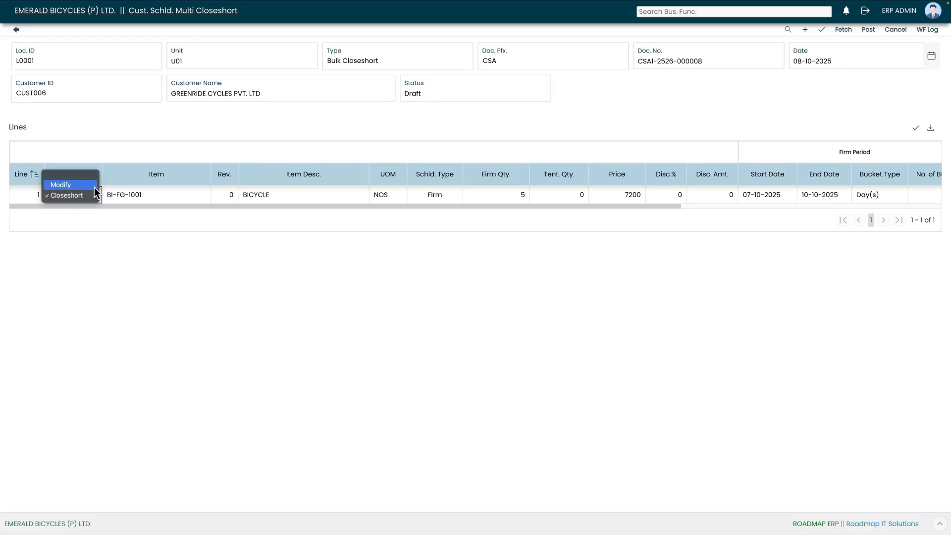
left_click(88, 198)
left_click(94, 212)
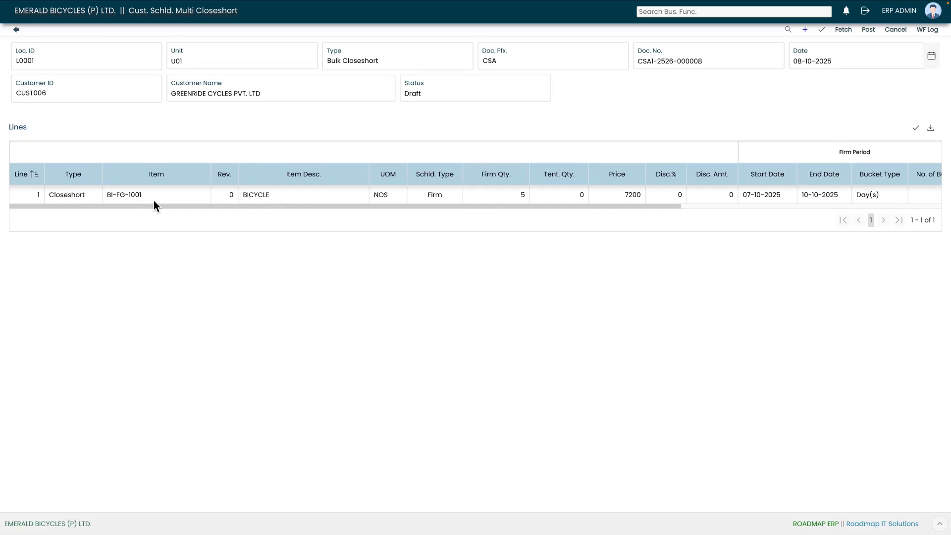
left_click(447, 199)
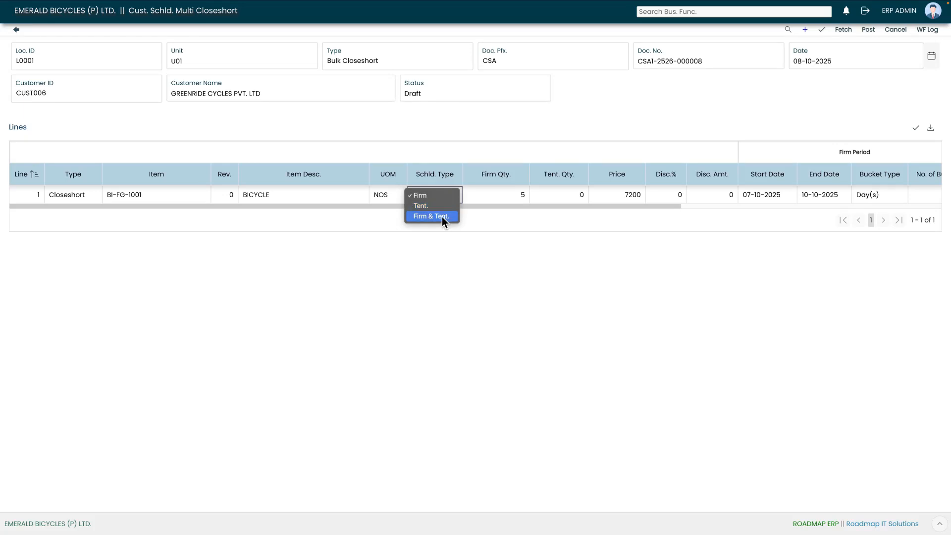
left_click(486, 221)
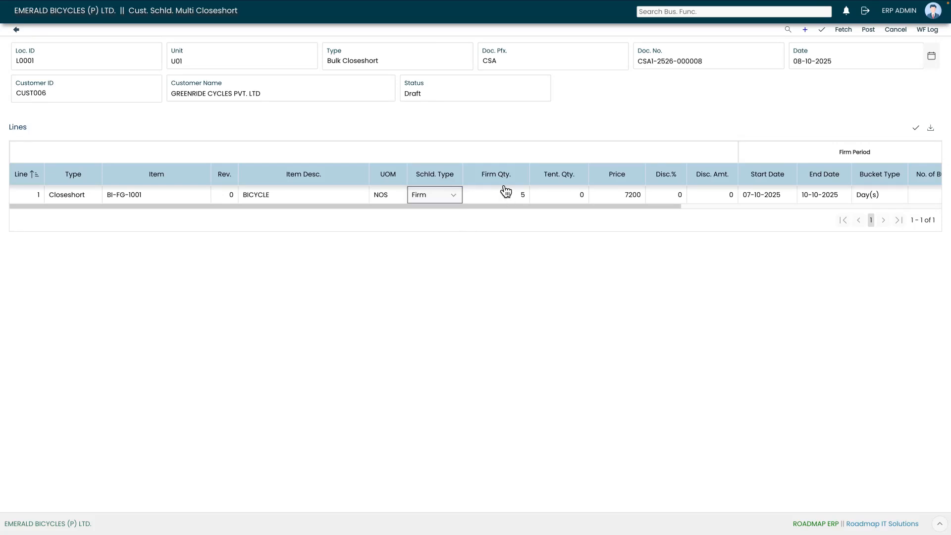
left_click(491, 197)
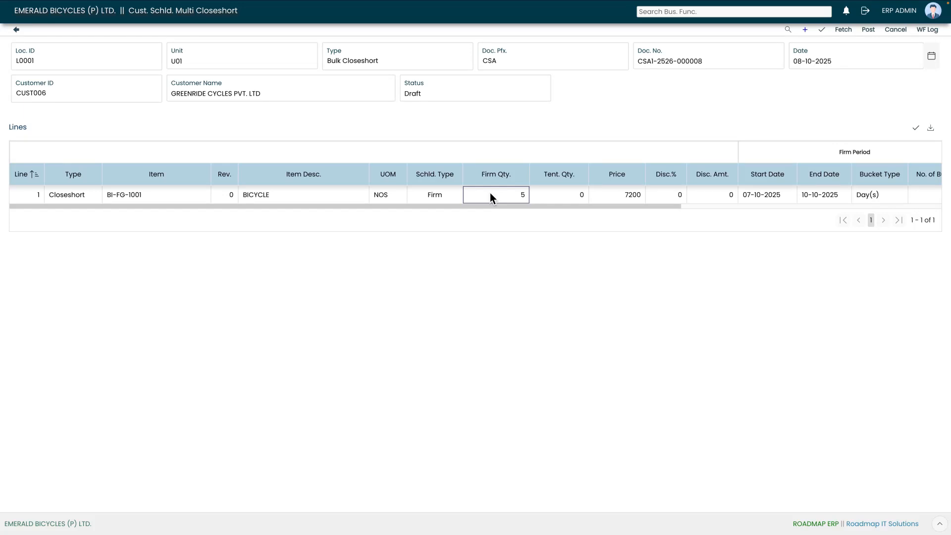
left_click(513, 212)
left_click(523, 195)
- Set the BICYCLE line's price to 6200
left_click(627, 200)
key("BackSpace")
key("BackSpace")
key("BackSpace")
key("BackSpace")
type("6200")
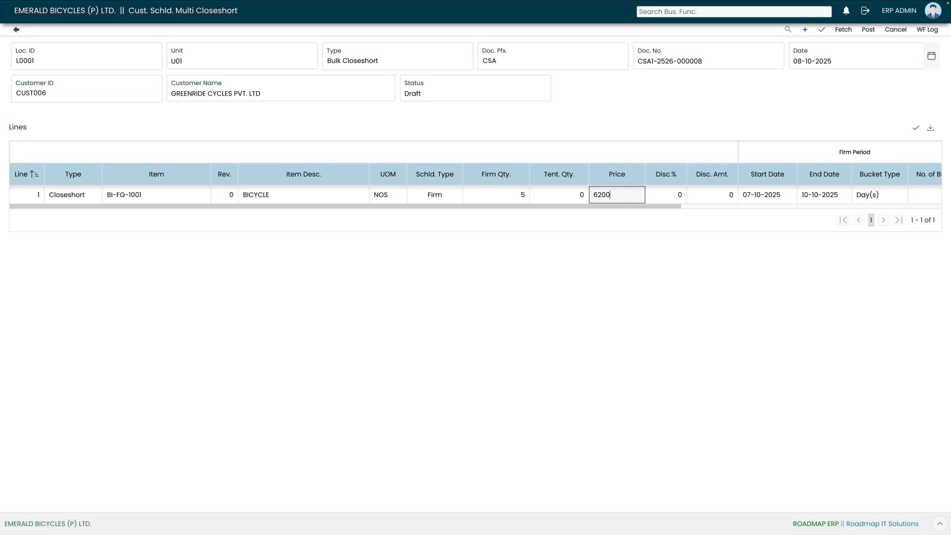
left_click(666, 201)
- Examine the line's firm and tentative period dates, bucket type options and number of buckets
left_click_drag(675, 210, 803, 207)
left_click(593, 153)
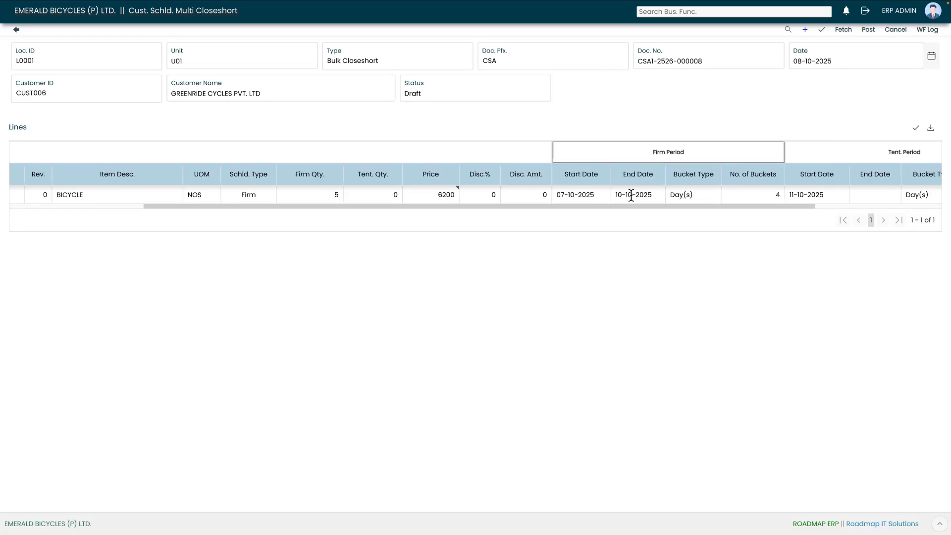
left_click(450, 161)
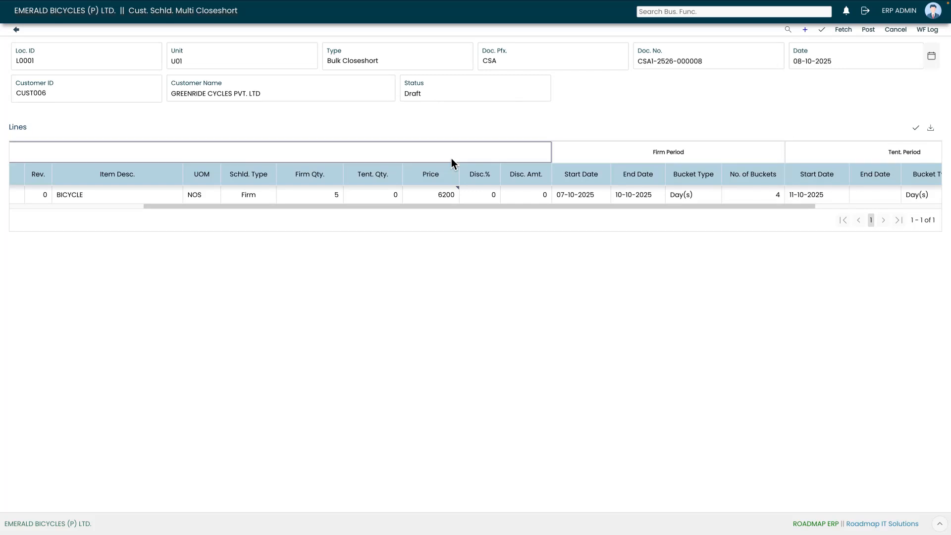
left_click(620, 209)
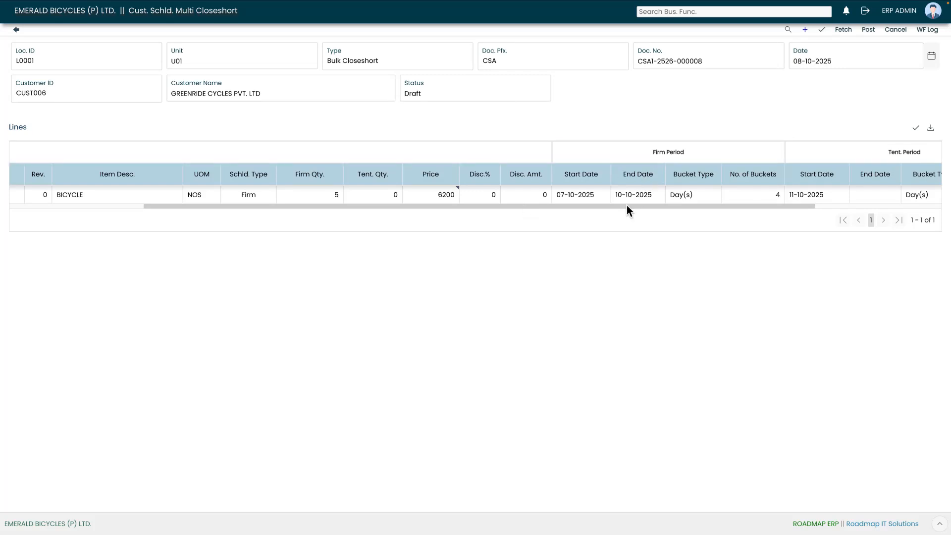
left_click_drag(629, 207, 794, 204)
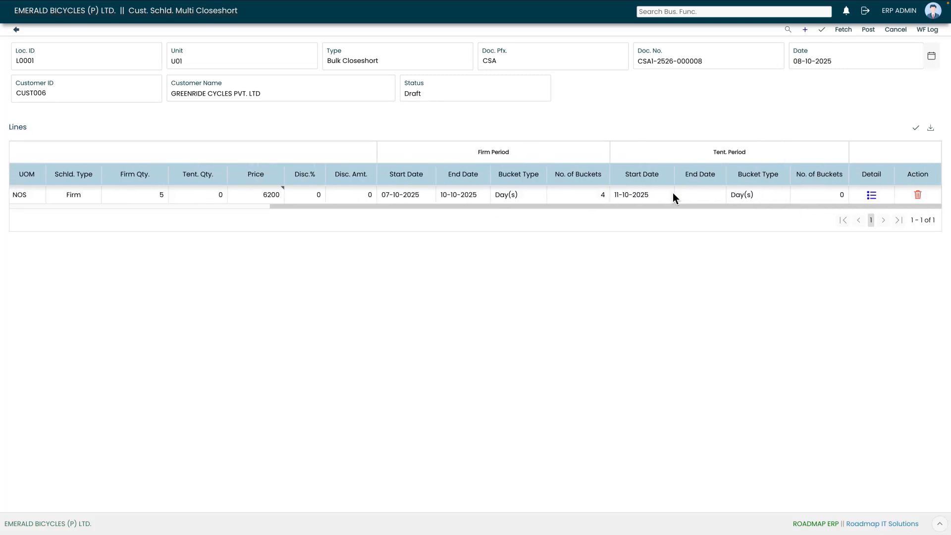
left_click(688, 198)
left_click(510, 195)
left_click(403, 195)
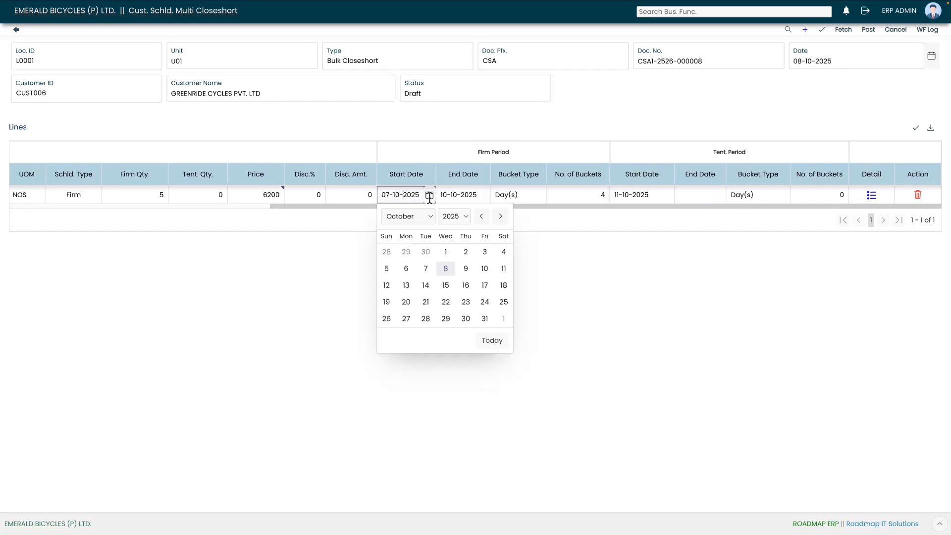
left_click(473, 195)
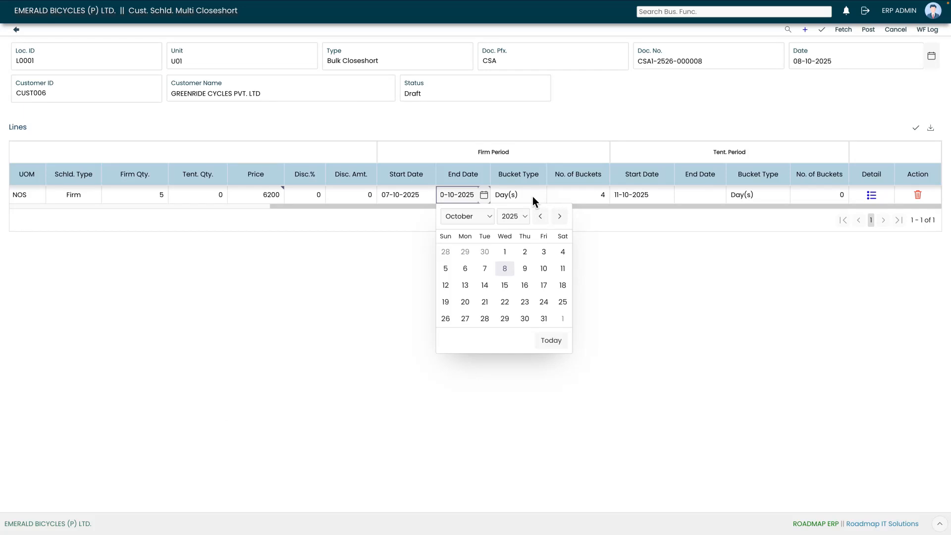
left_click(535, 197)
left_click(568, 196)
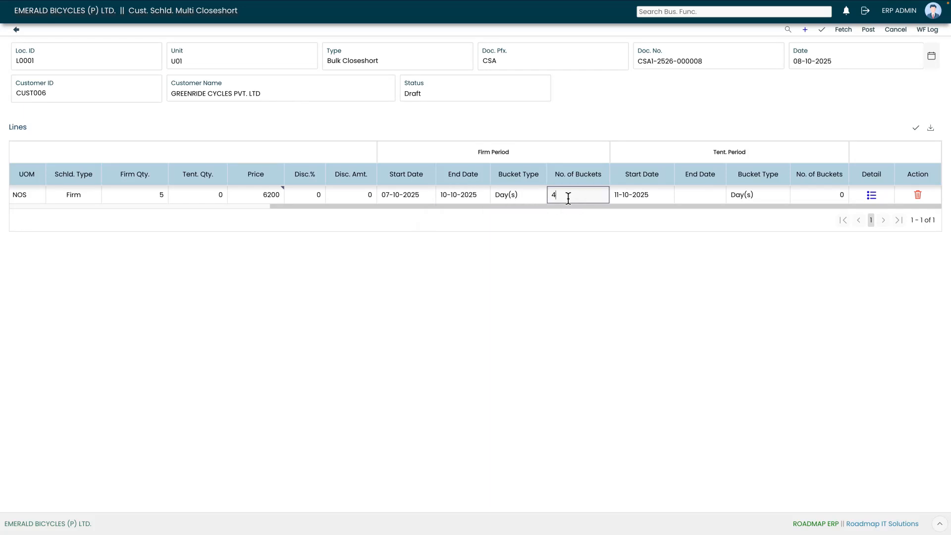
left_click(521, 197)
left_click(521, 197)
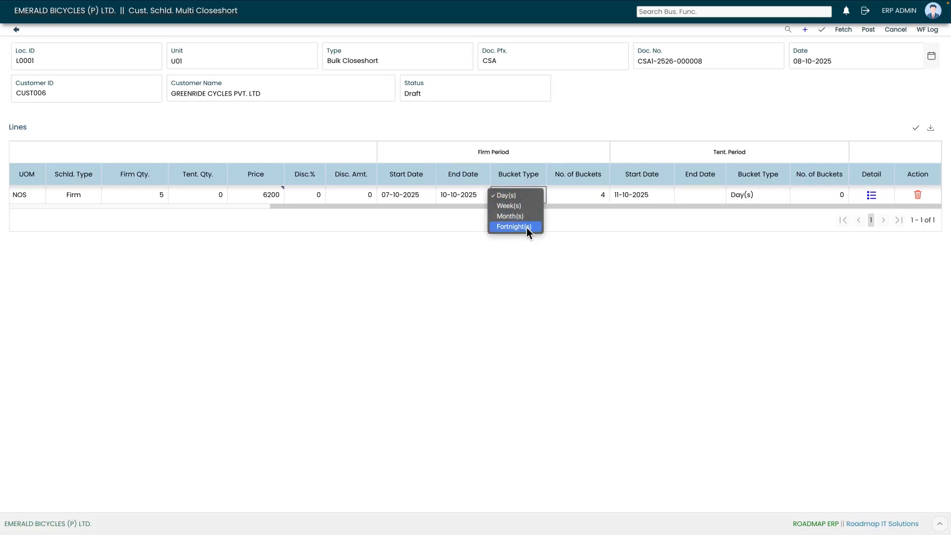
left_click(557, 202)
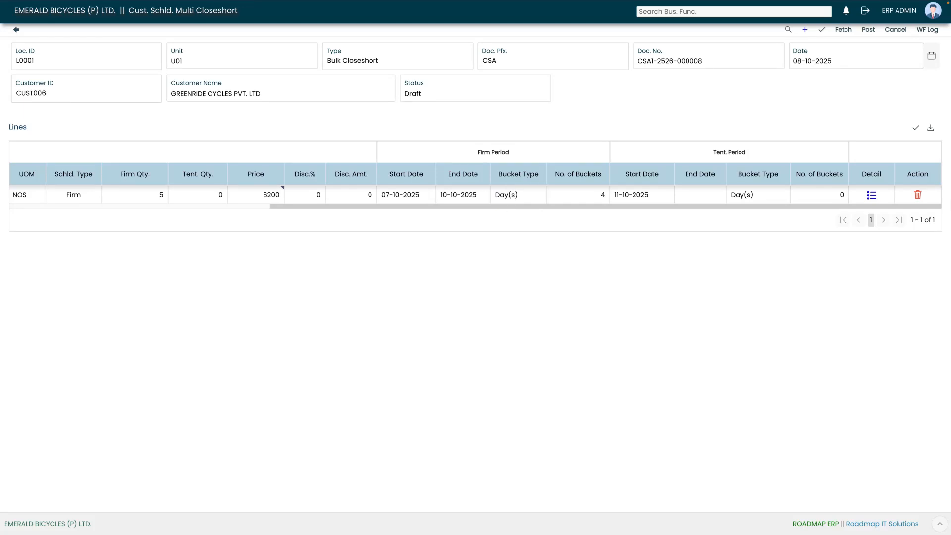
- View the BICYCLE line's details, including its old price, batch reference and tax details
left_click(873, 196)
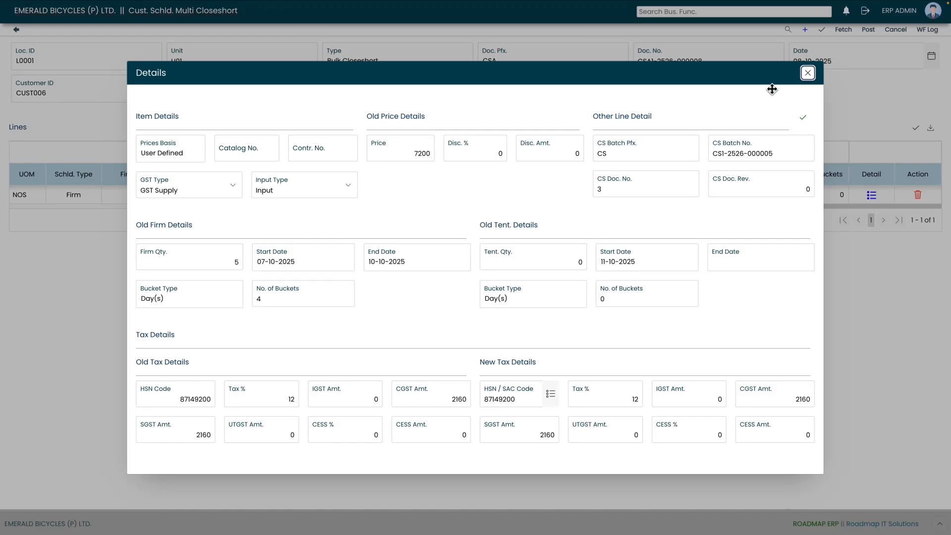
left_click(808, 74)
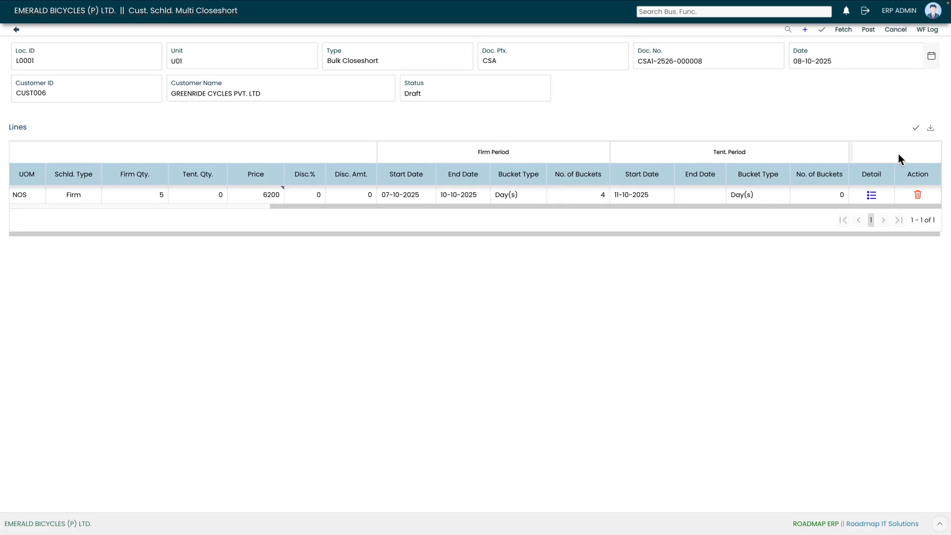
- Post the closeshort document, forwarding it for review to the assigned reviewer with MEDIUM priority, and log out
left_click(868, 30)
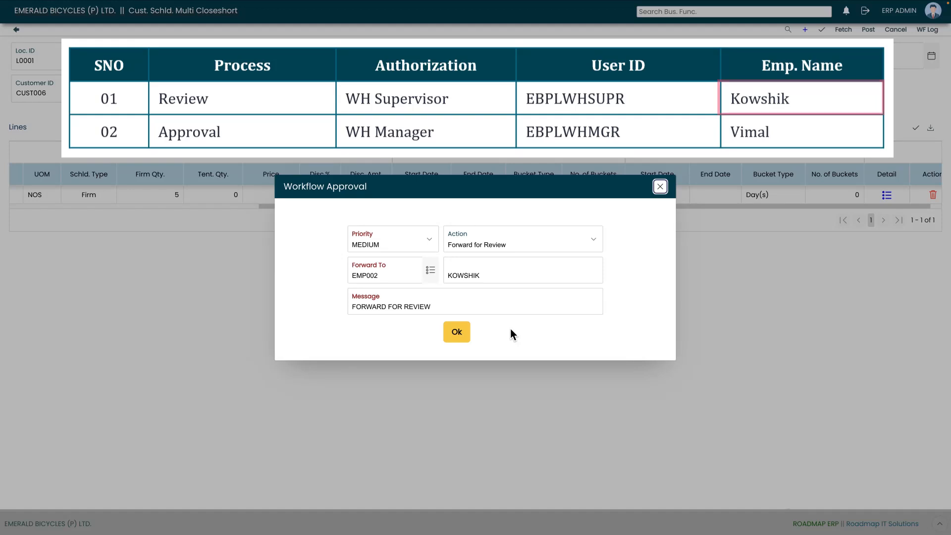
left_click(469, 337)
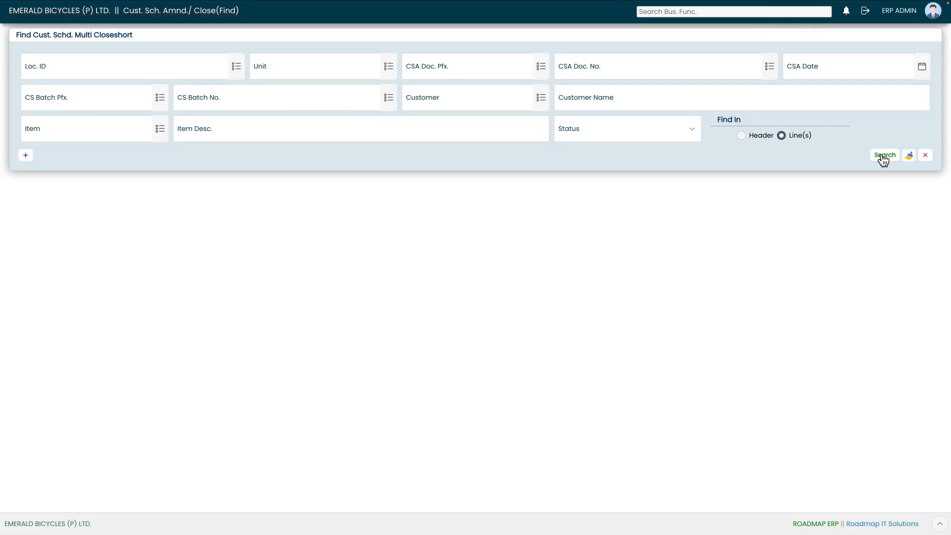
left_click(866, 12)
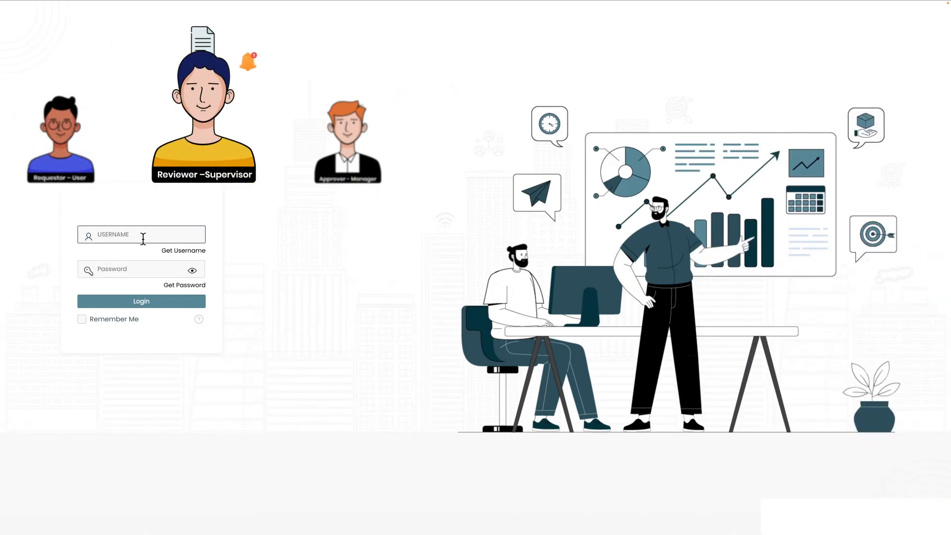
- Log in with the reviewing warehouse supervisor's username EBPLWHSUPR and enter the account password
type("EBPLWHSUPR")
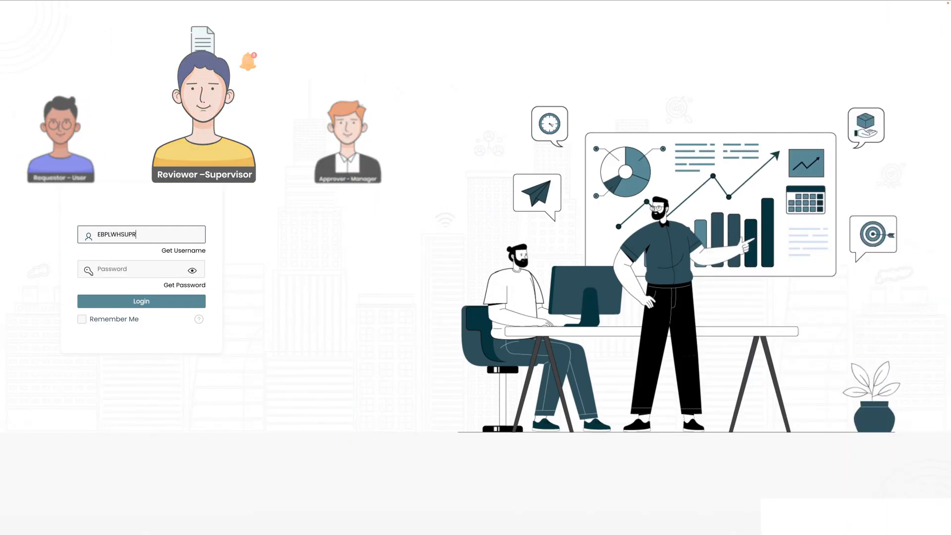
left_click(134, 270)
type("********")
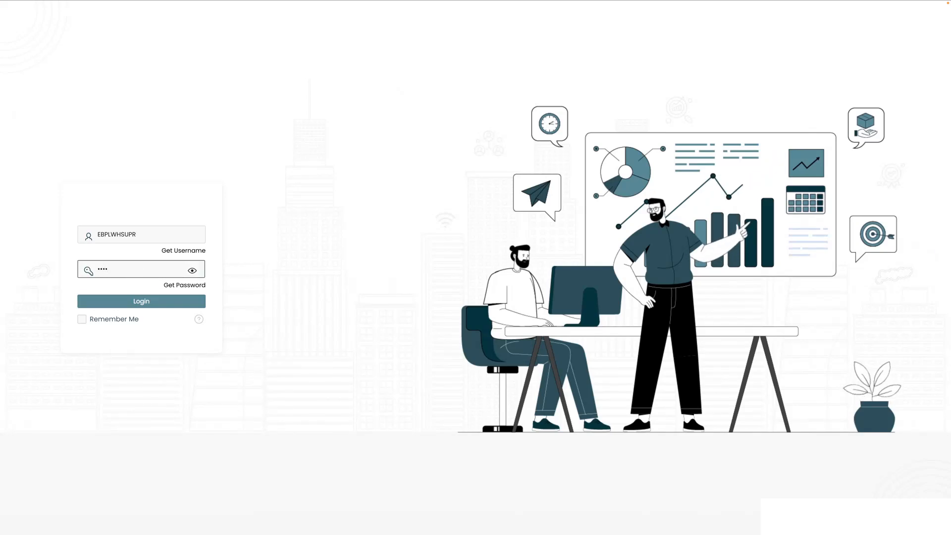
left_click(146, 303)
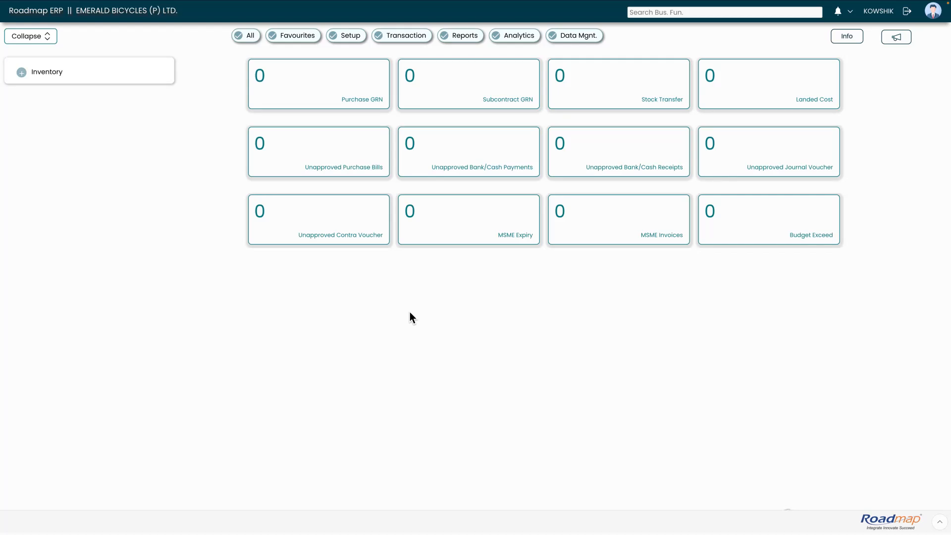
- Open the details of the CUST. SCHD. MULTI AMD. document dated 08-10-2025 from the pending approvals
left_click(843, 15)
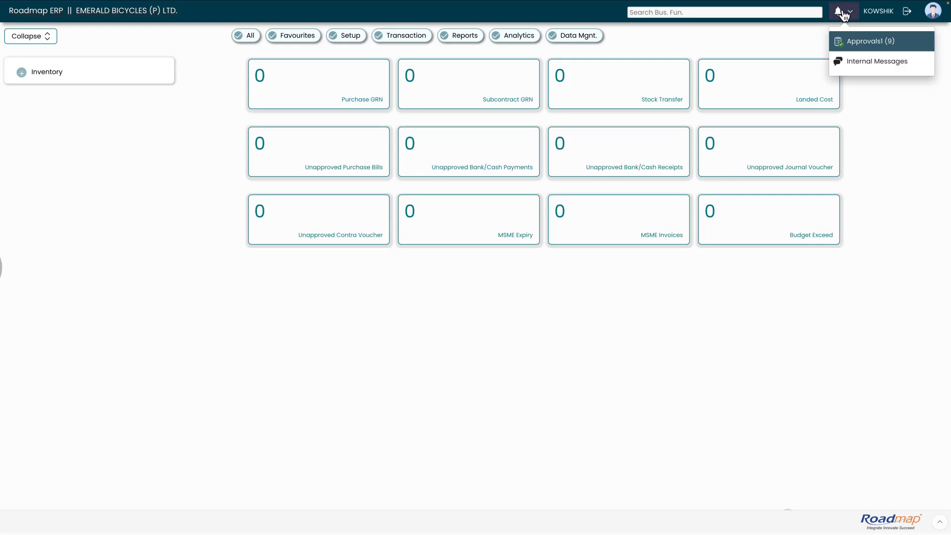
left_click(881, 43)
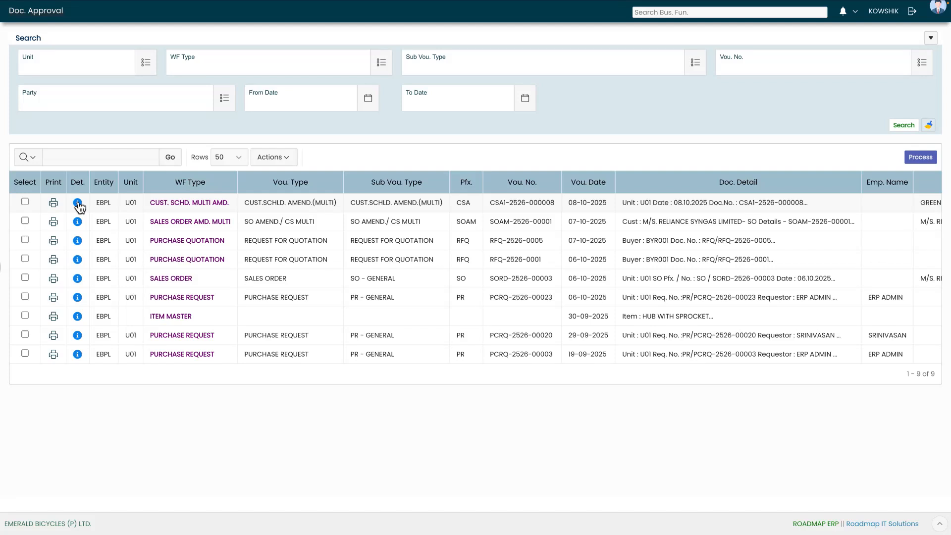
left_click(78, 204)
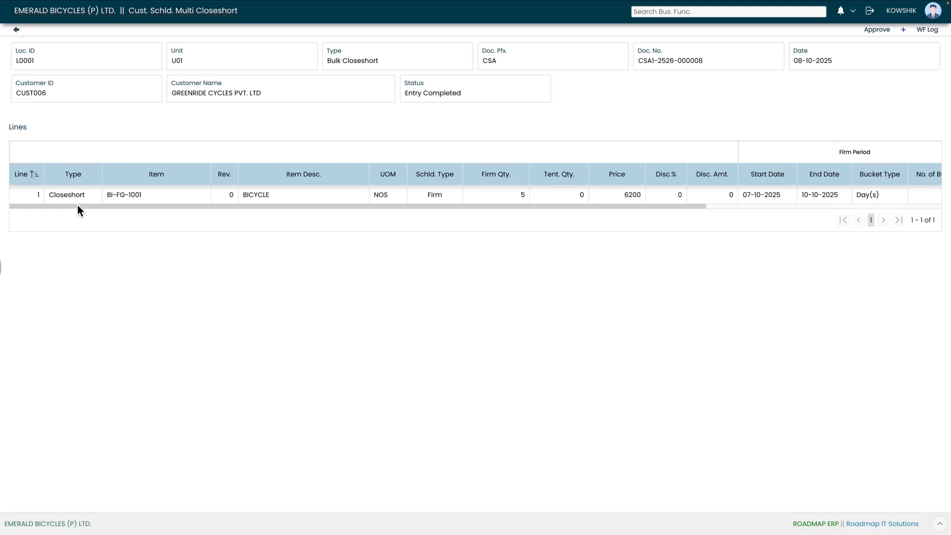
- Check the BICYCLE closeshort line, and review and forward the document for approval to the assigned approver with MEDIUM priority
left_click_drag(78, 206, 234, 216)
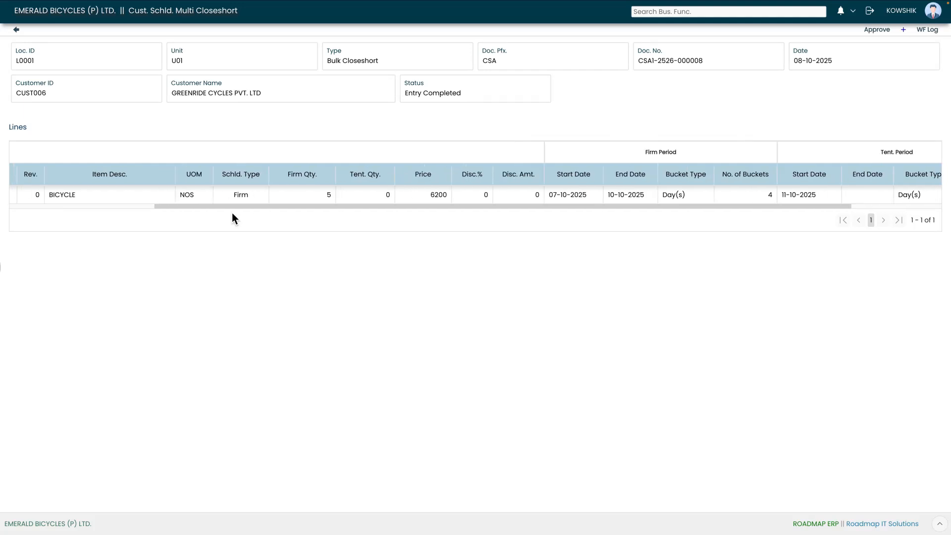
left_click_drag(264, 208, 139, 207)
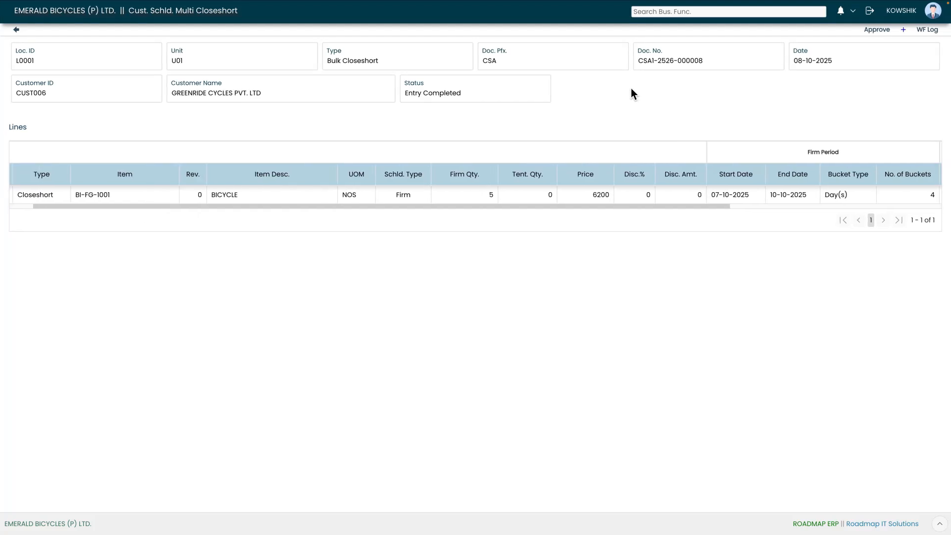
left_click(876, 31)
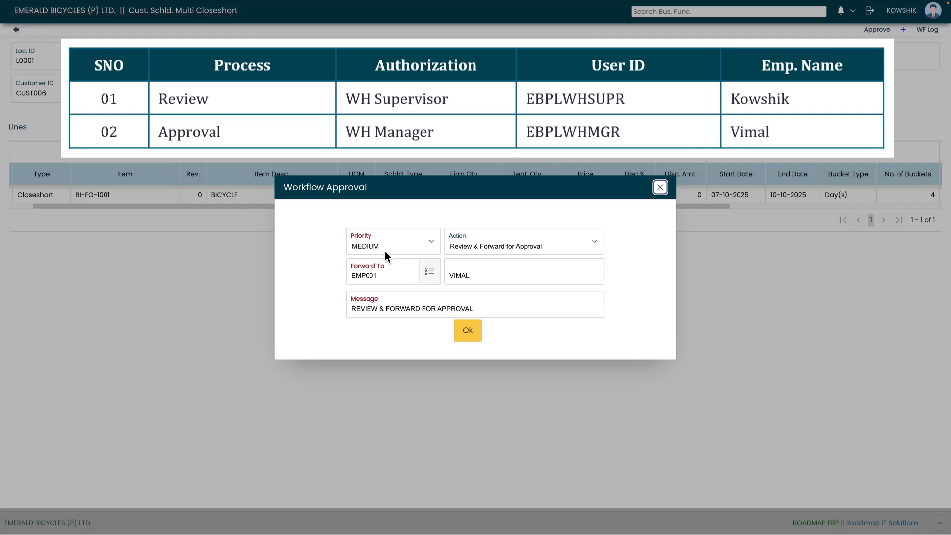
left_click(467, 333)
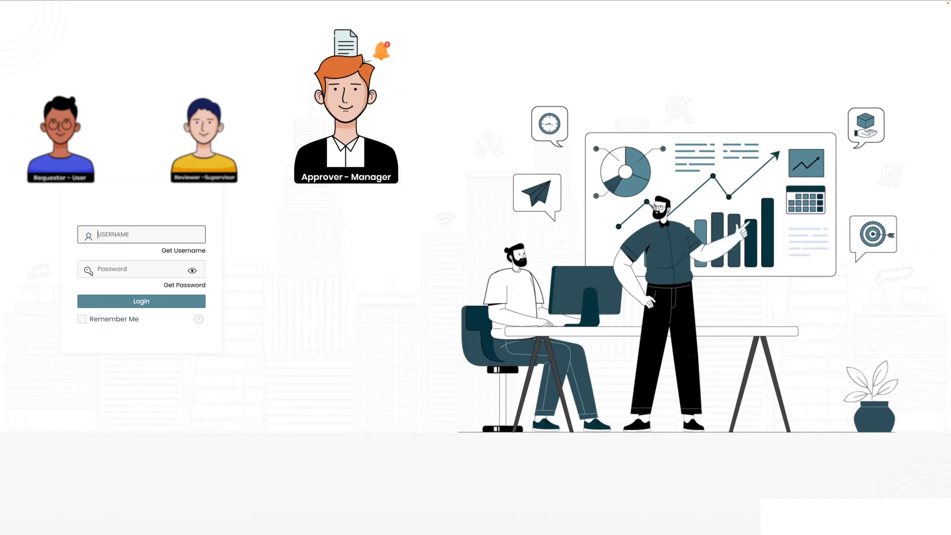
- Log in with the approving warehouse manager's username EBPLWHMGR and enter the account password
type("EBPLWHMGR")
left_click(123, 270)
type("•••••••••")
key("Tab")
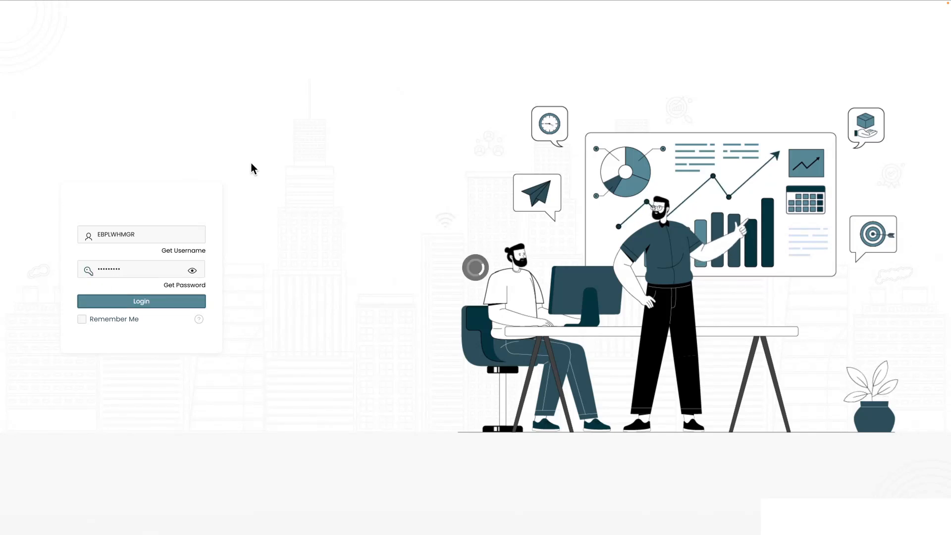
key("Return")
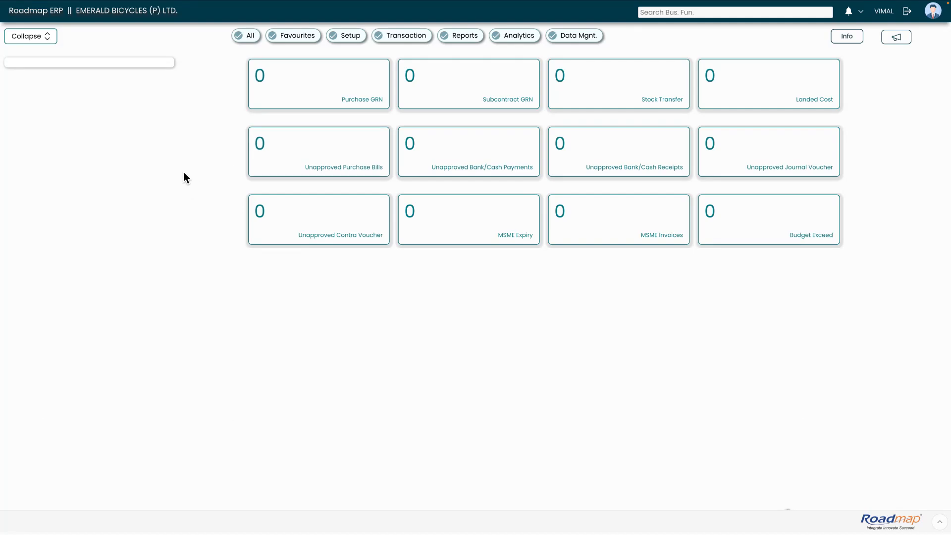
- Open the CUST. SCHD. MULTI AMD. document awaiting the manager's approval from the approval notifications
left_click(849, 12)
left_click(802, 42)
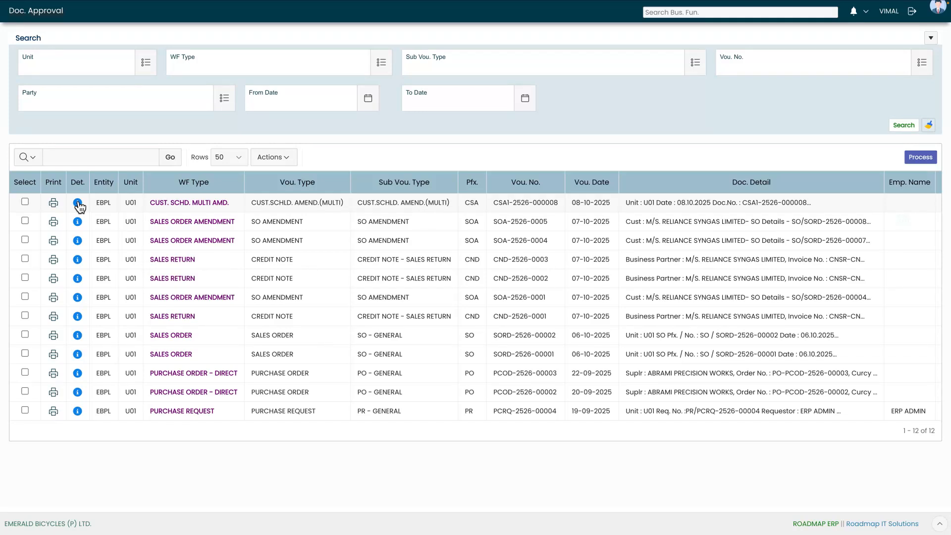
left_click(78, 203)
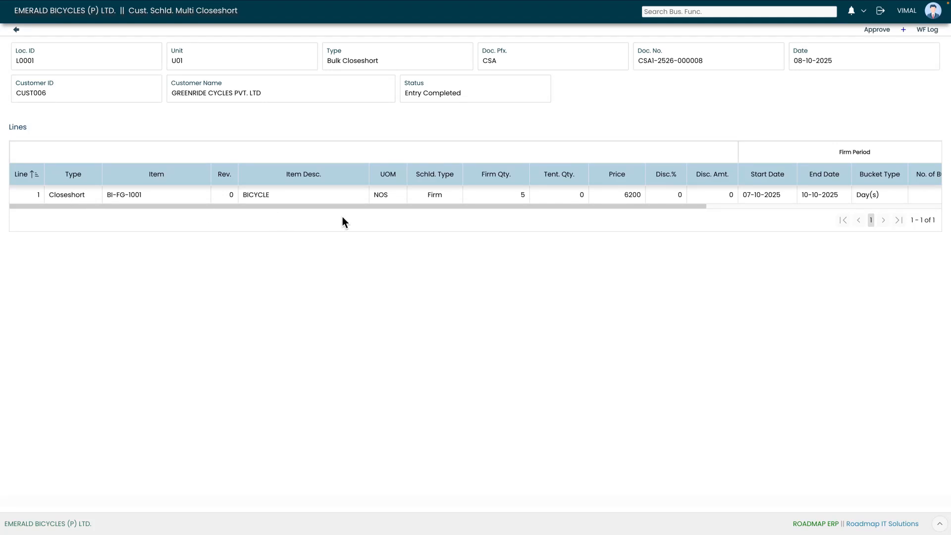
- Approve the GREENRIDE CYCLES closeshort document with the Approval action and MEDIUM priority, and log out
left_click_drag(354, 206, 622, 129)
left_click(877, 29)
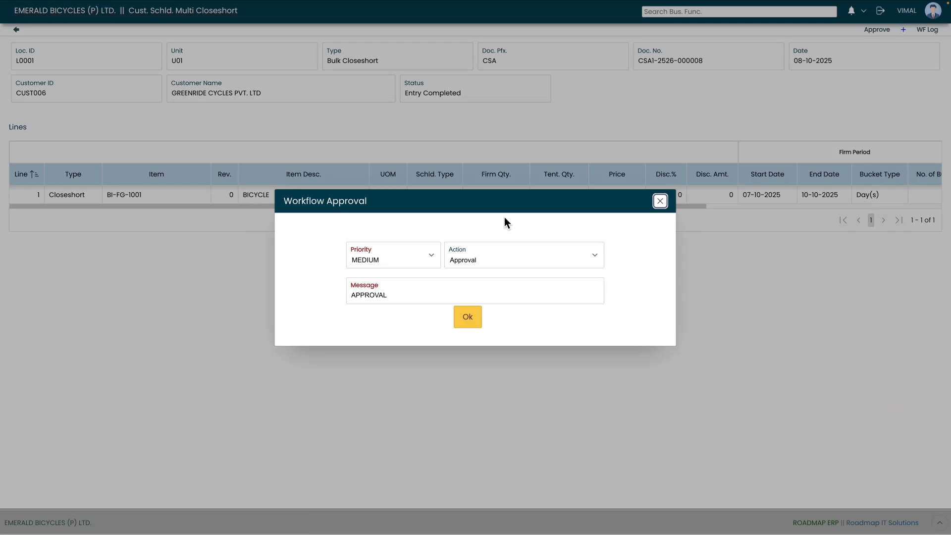
left_click(467, 320)
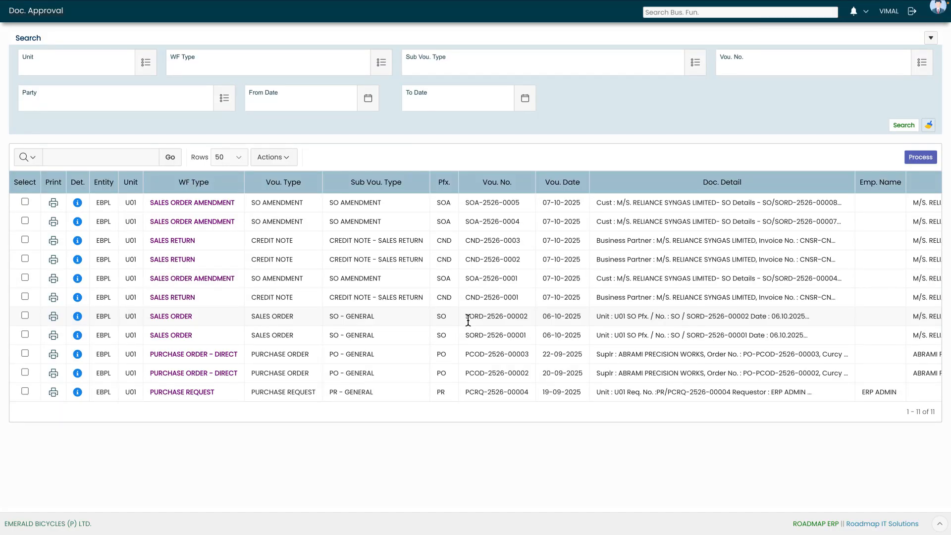
left_click(918, 17)
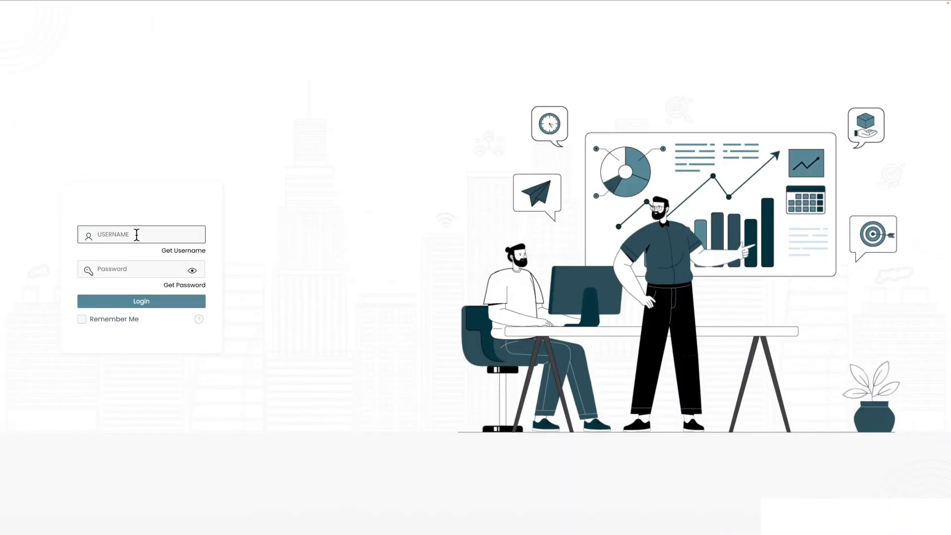
- Log in with the administrator username EBPLADMIN and enter the account password
type("EBPLADMIN")
left_click(142, 268)
type("•••••••••")
left_click(125, 301)
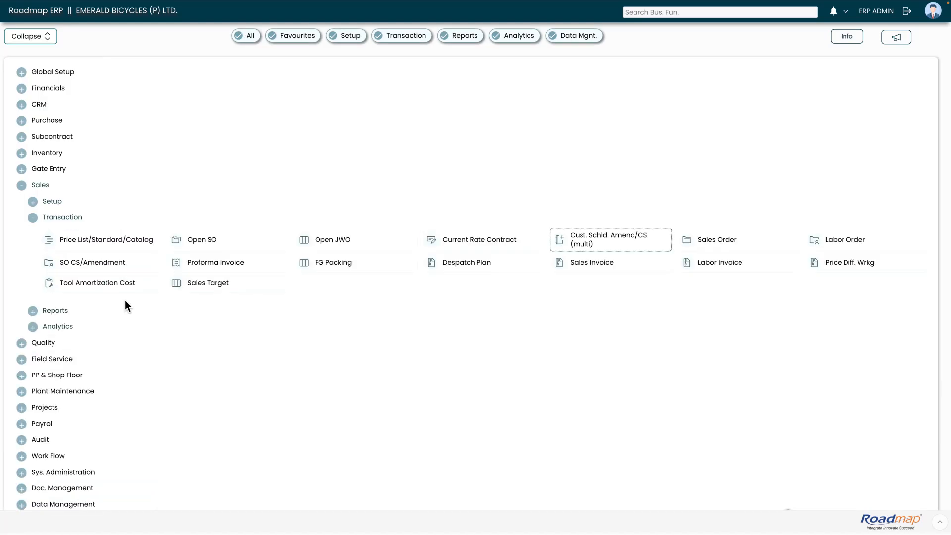
- Search the customer schedule multi-amendment and closeshort records for the newest CSA document number
left_click(597, 243)
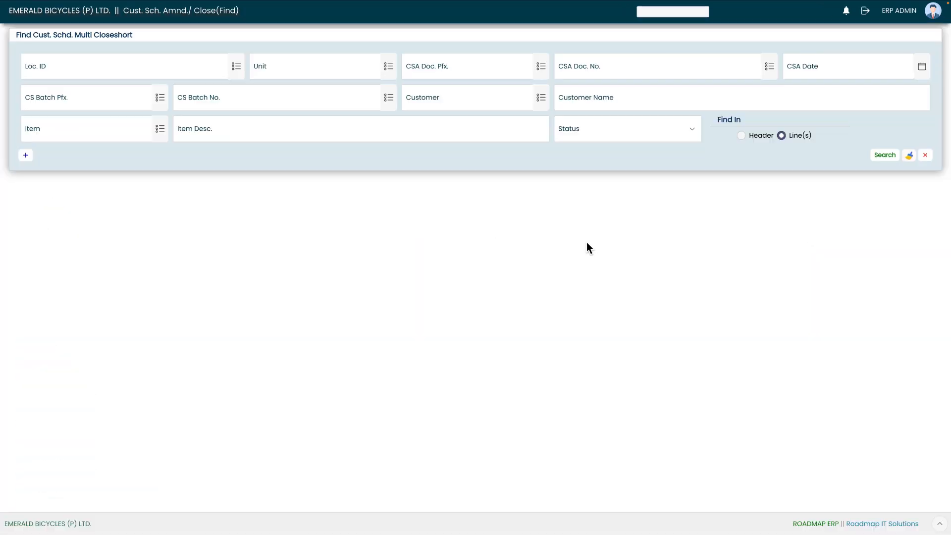
left_click(774, 69)
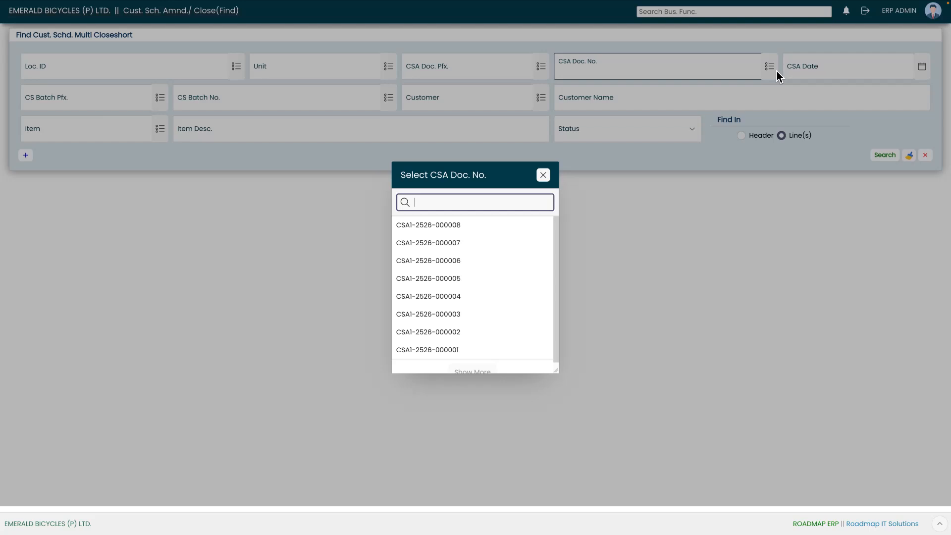
left_click(446, 225)
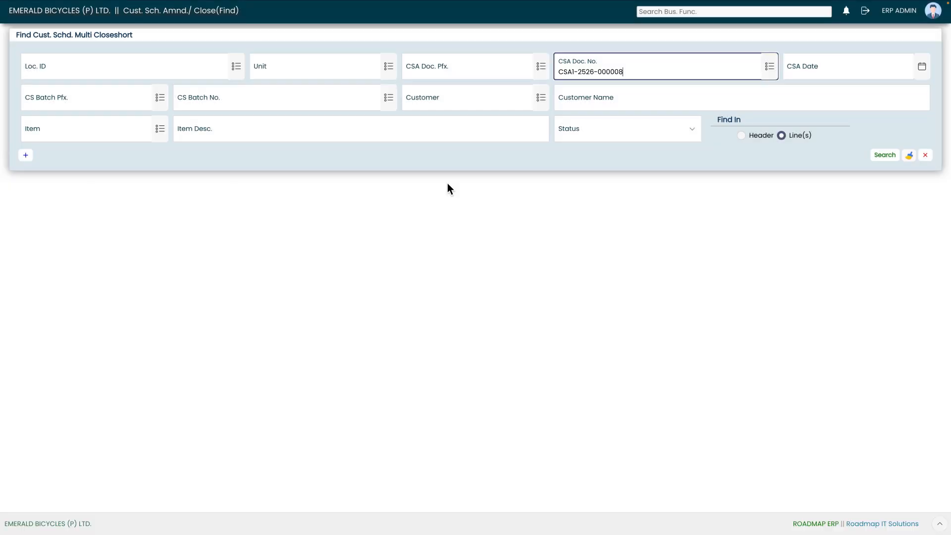
left_click(649, 151)
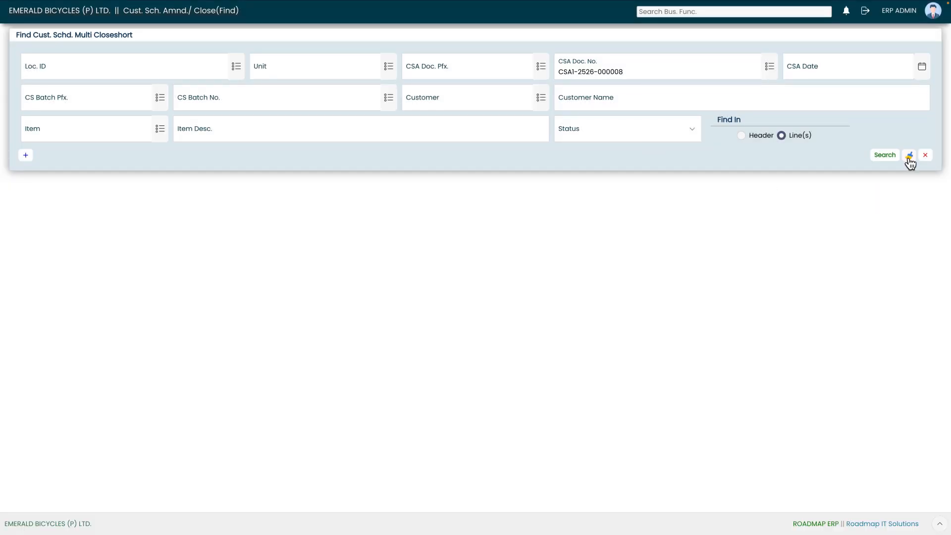
left_click(884, 155)
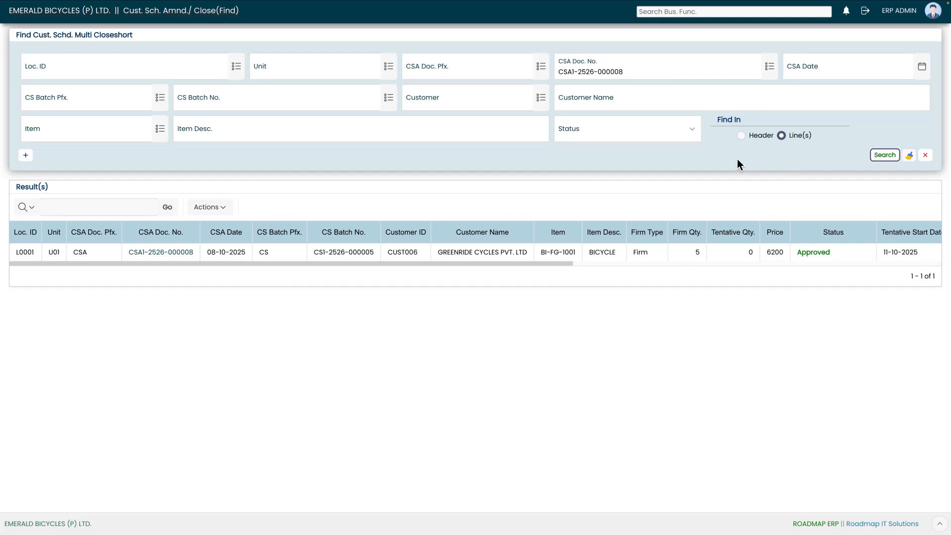
- Open the found closeshort document and examine its status and workflow log
left_click(188, 253)
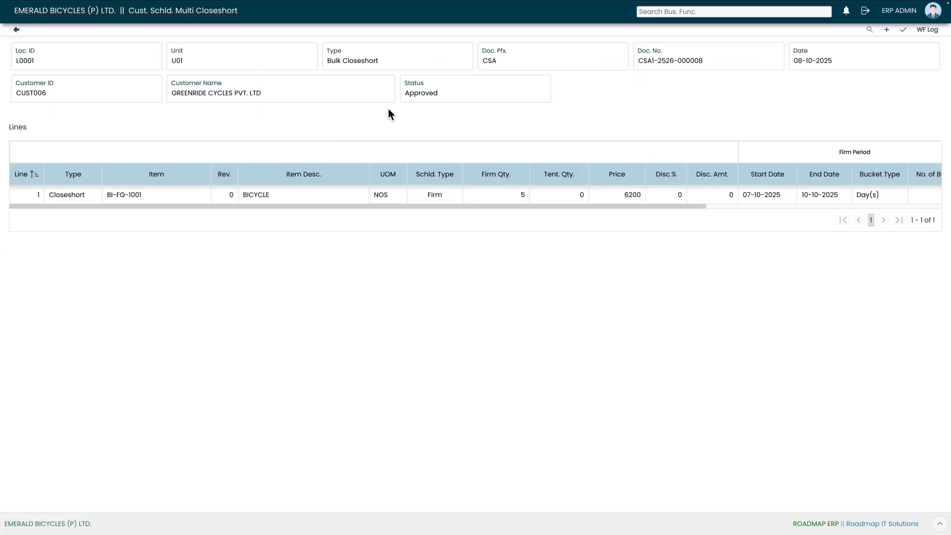
left_click_drag(438, 95, 397, 95)
left_click(928, 31)
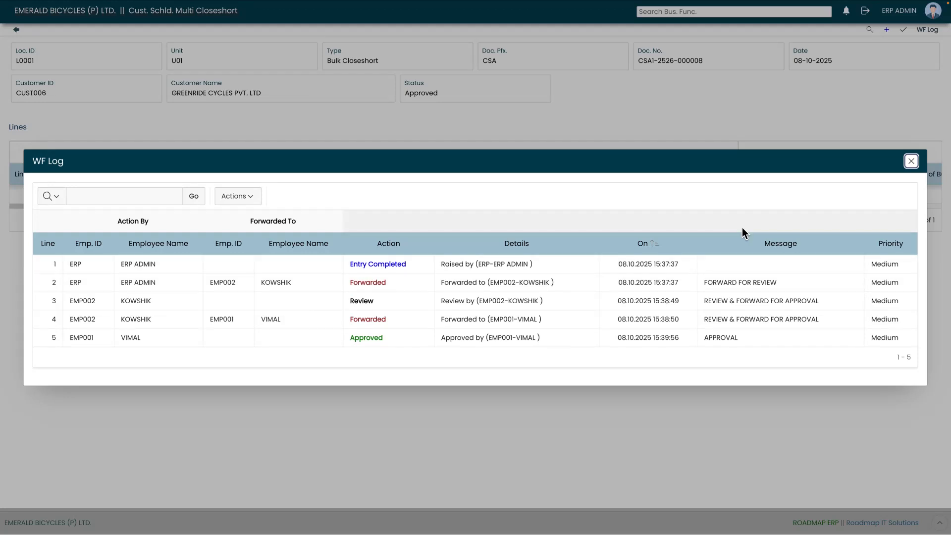
left_click(911, 161)
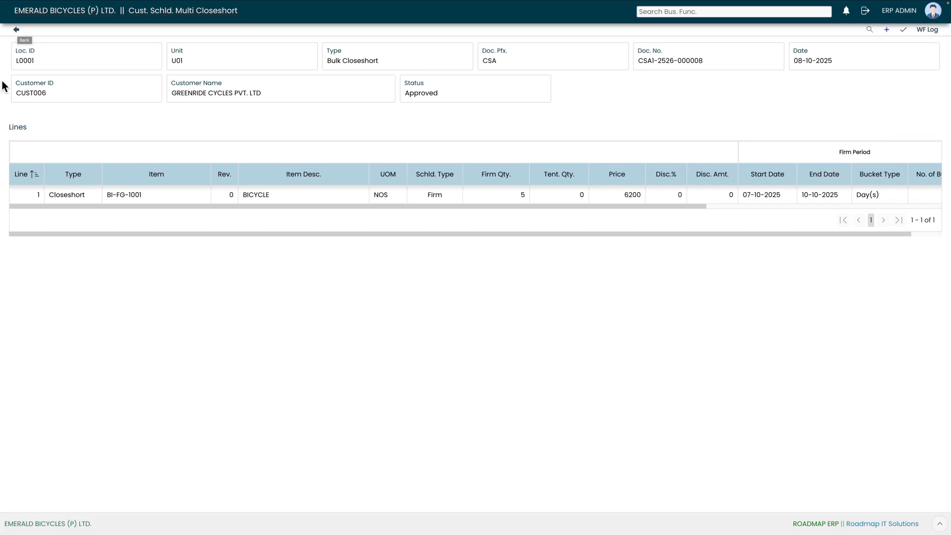
- Return to the sales transactions and search Sales Order at line level for the closeshorted GREENRIDE CYCLES customer schedule number
left_click(18, 32)
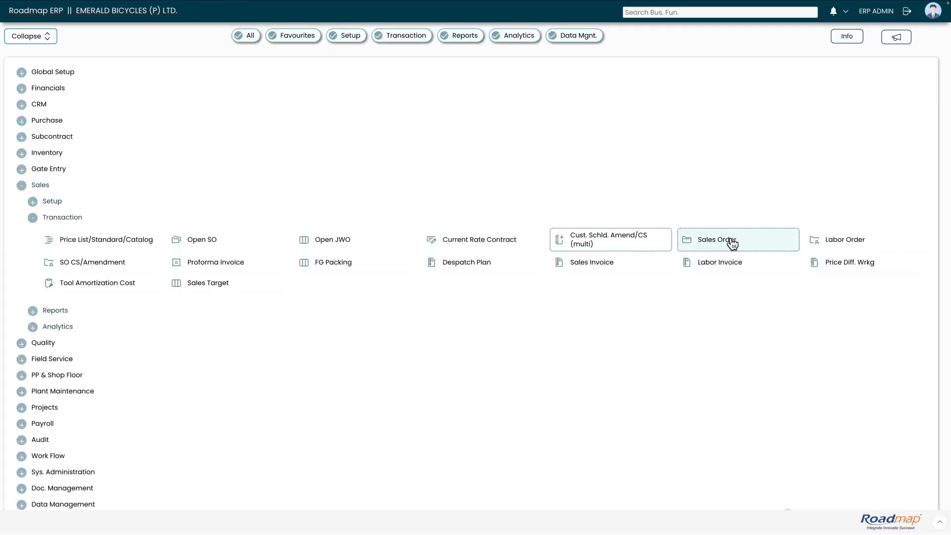
left_click(732, 242)
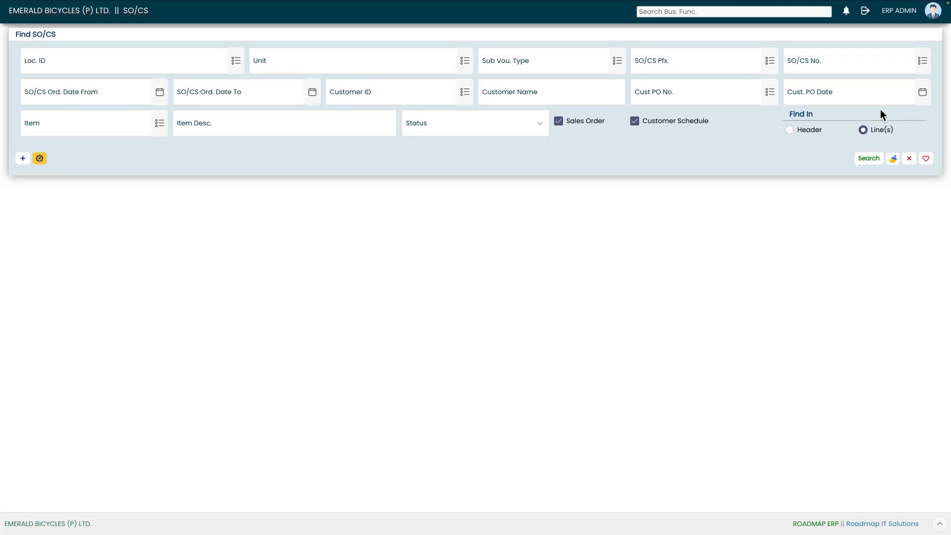
left_click(926, 67)
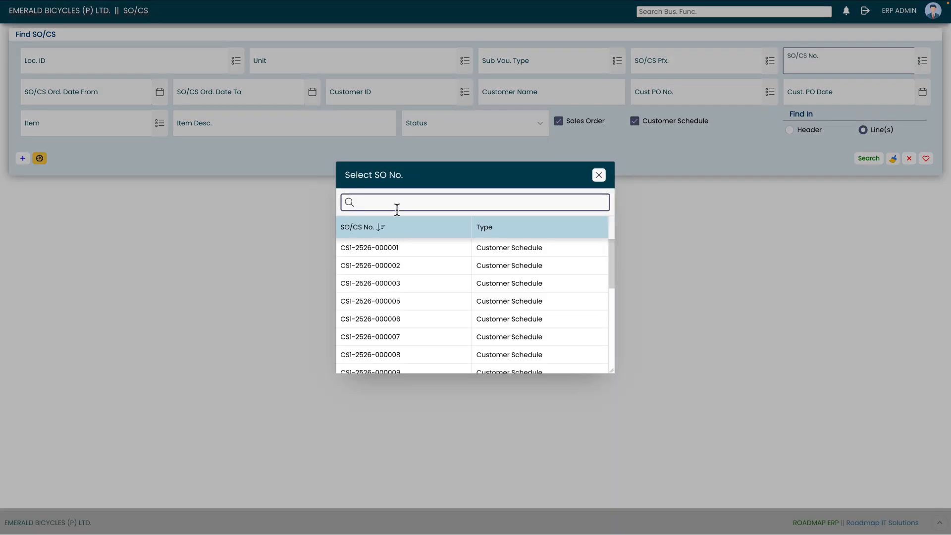
left_click(394, 300)
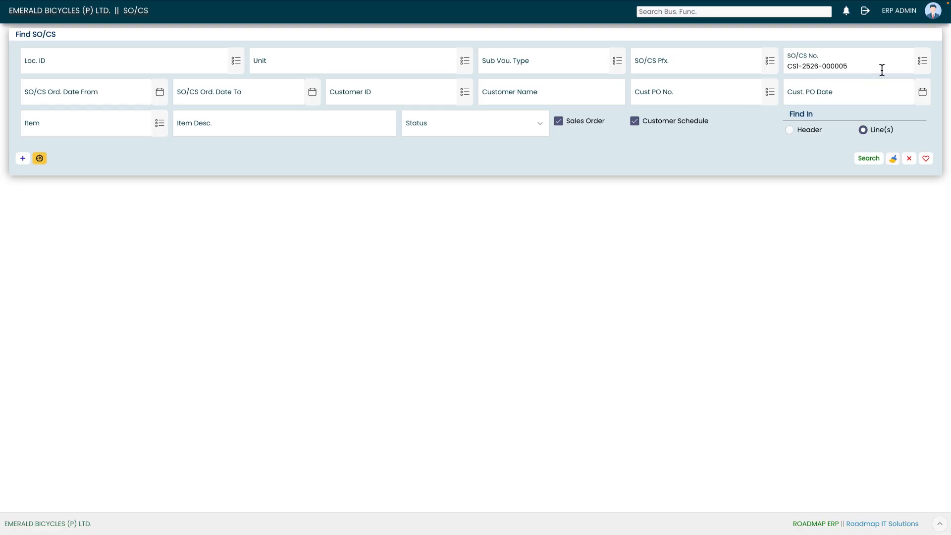
left_click(865, 157)
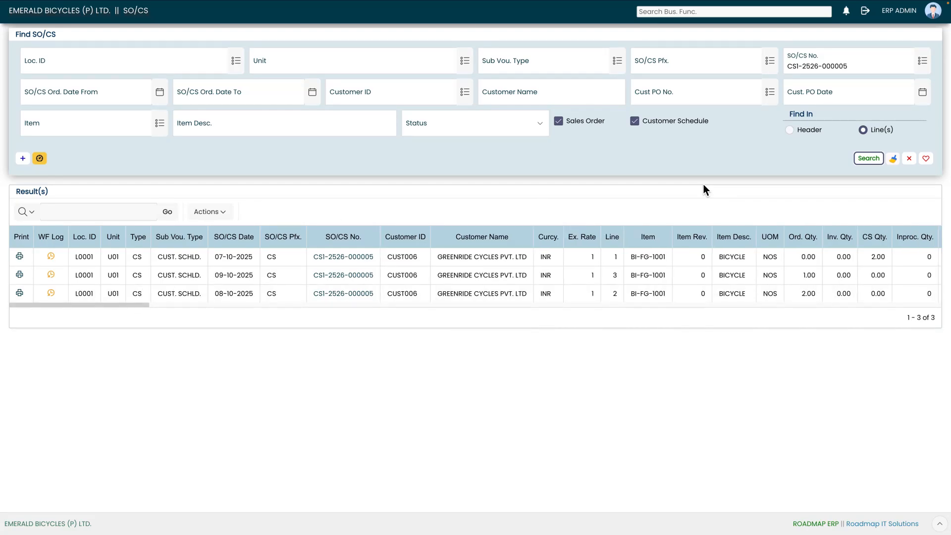
- Repeat the search for the customer schedule at header level and check its status
left_click(790, 130)
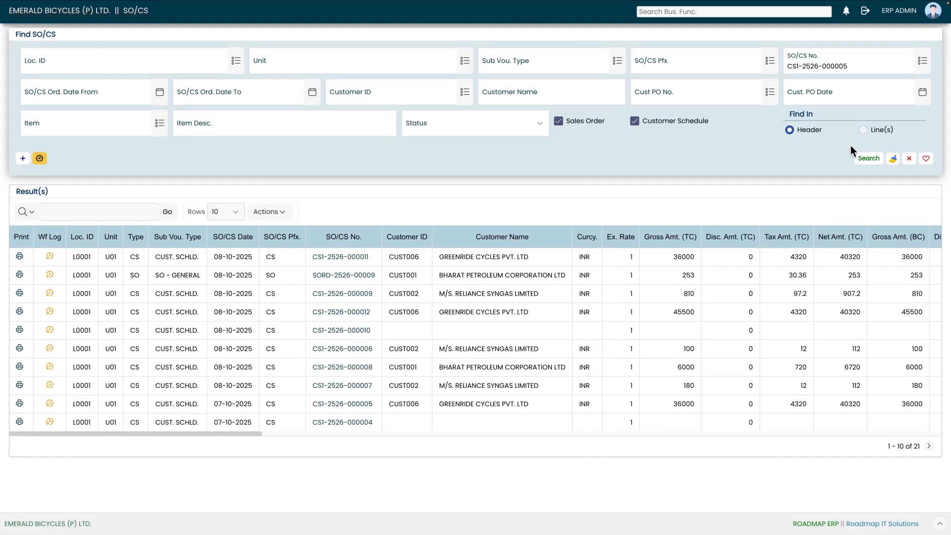
left_click(868, 159)
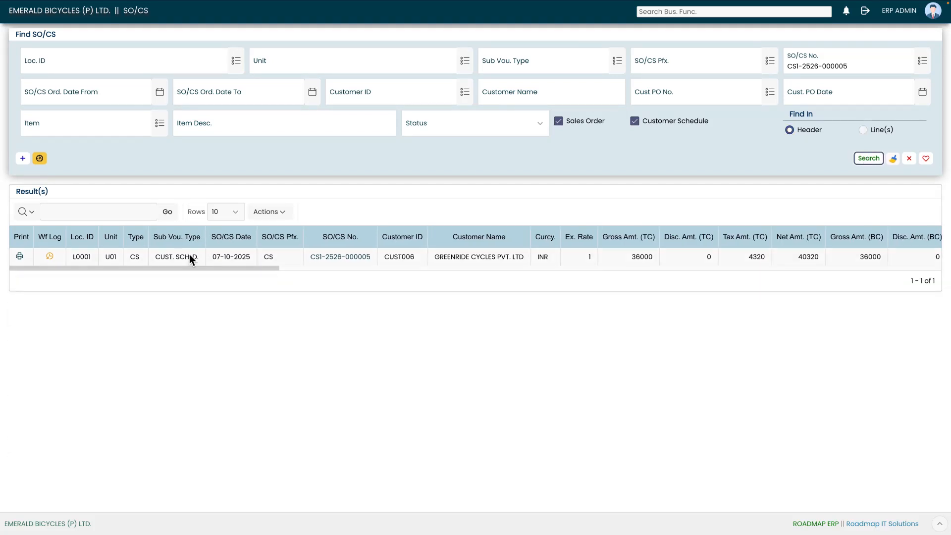
left_click_drag(185, 271, 747, 291)
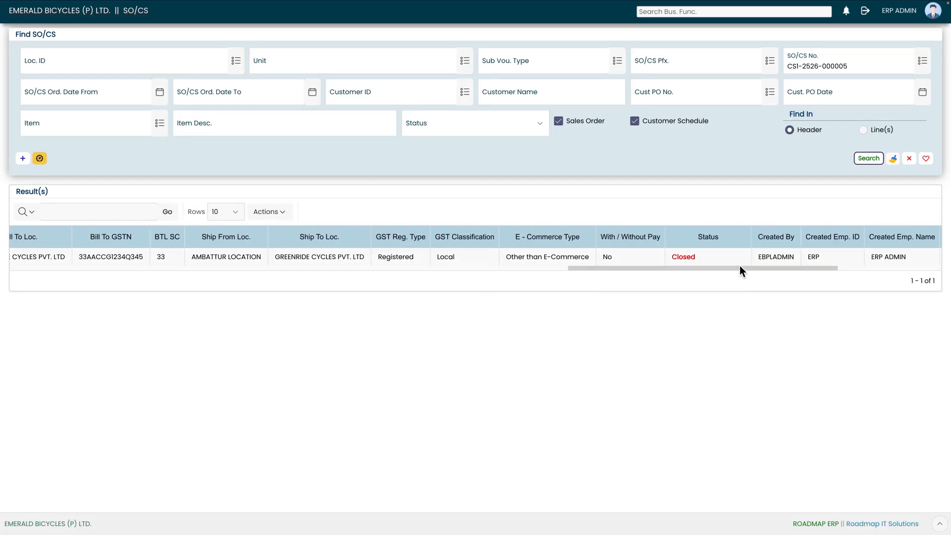